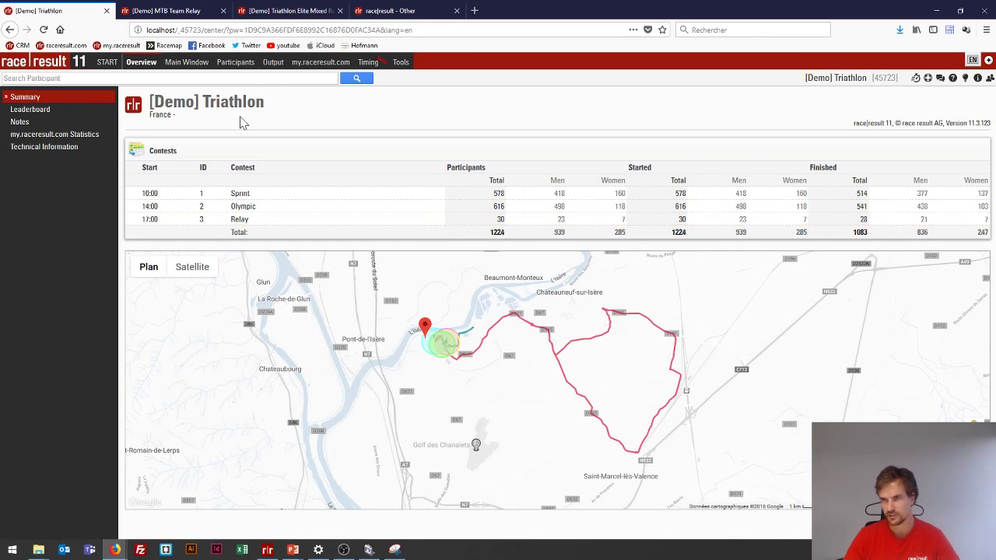
Step: Examine the participants' additional text fields for team name and second and third team members in the event settings
left_click(182, 63)
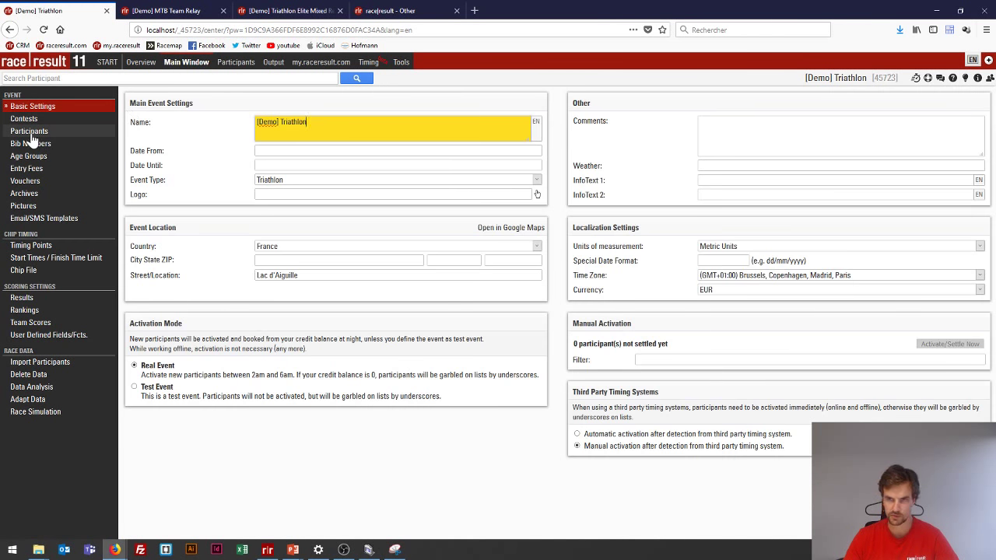
left_click(31, 134)
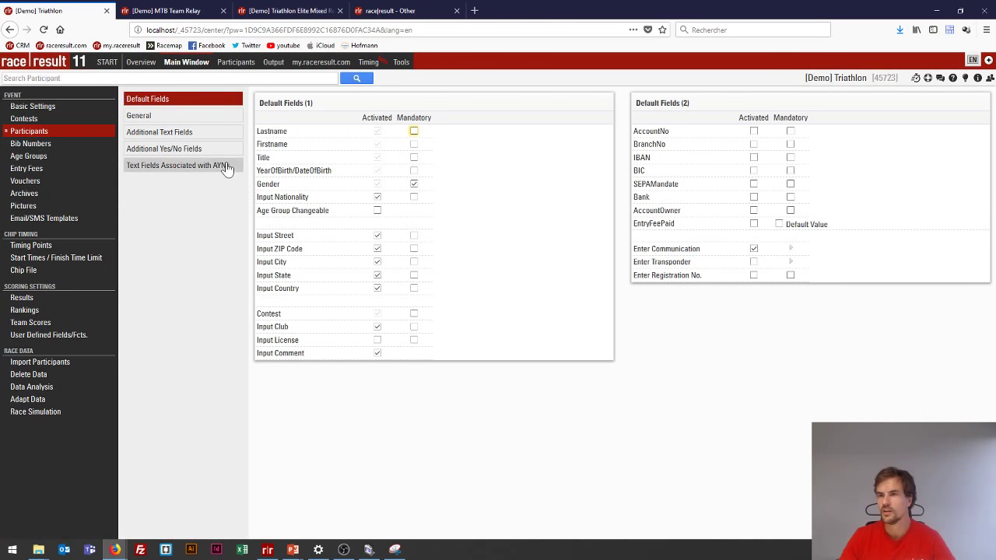
left_click(179, 137)
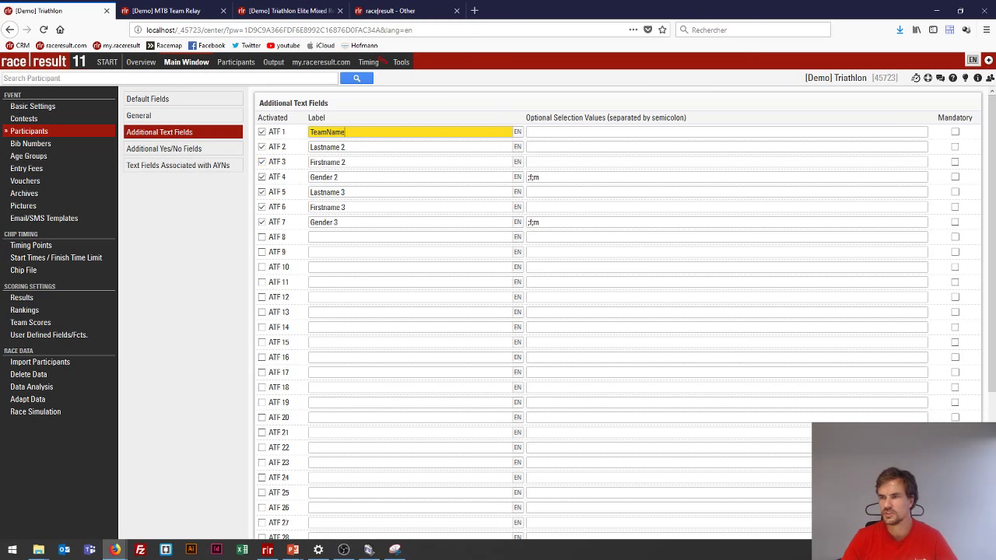
key("shift+Left")
key("shift+Left")
key("shift+Left")
key("shift+Left")
key("shift+Left")
key("shift+Left")
key("shift+Left")
key("shift+Left")
key("Tab")
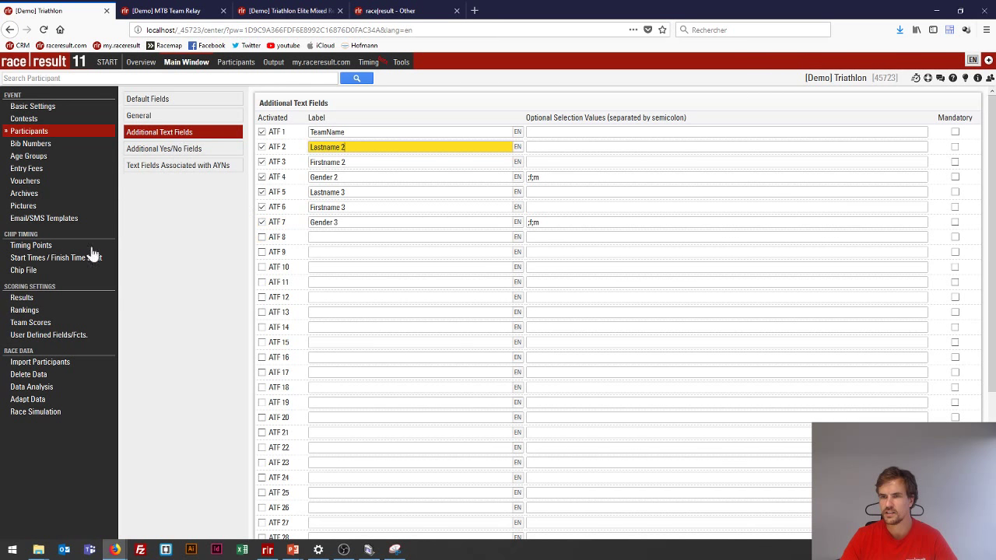
Step: Examine the DisplayName, DisplayName2 and DisplayName3 expressions in the user defined fields
left_click(42, 343)
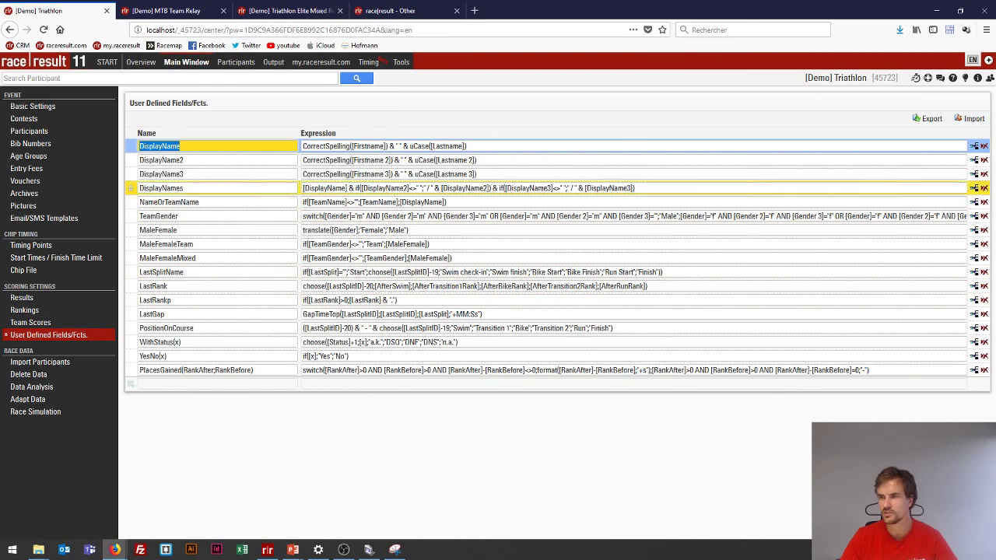
left_click(382, 146)
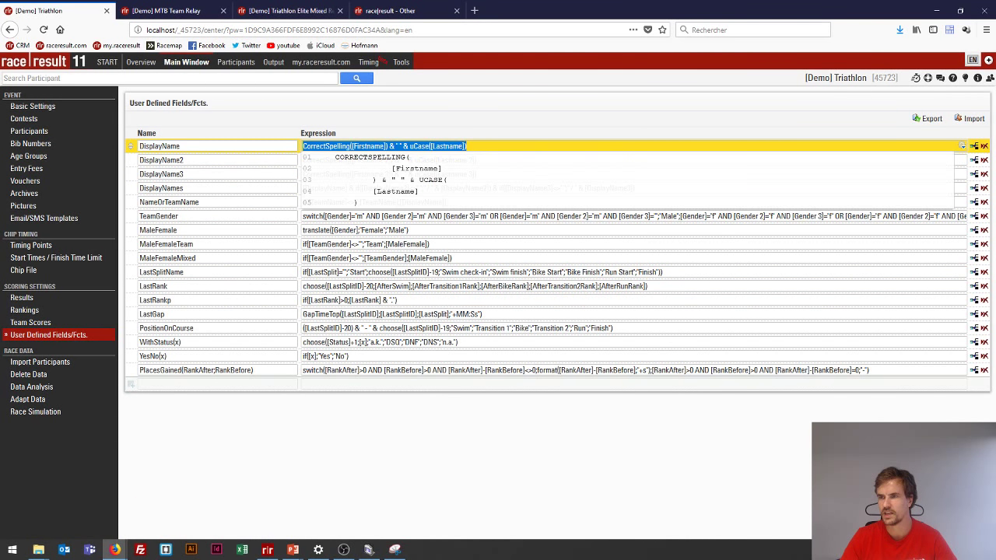
left_click(310, 116)
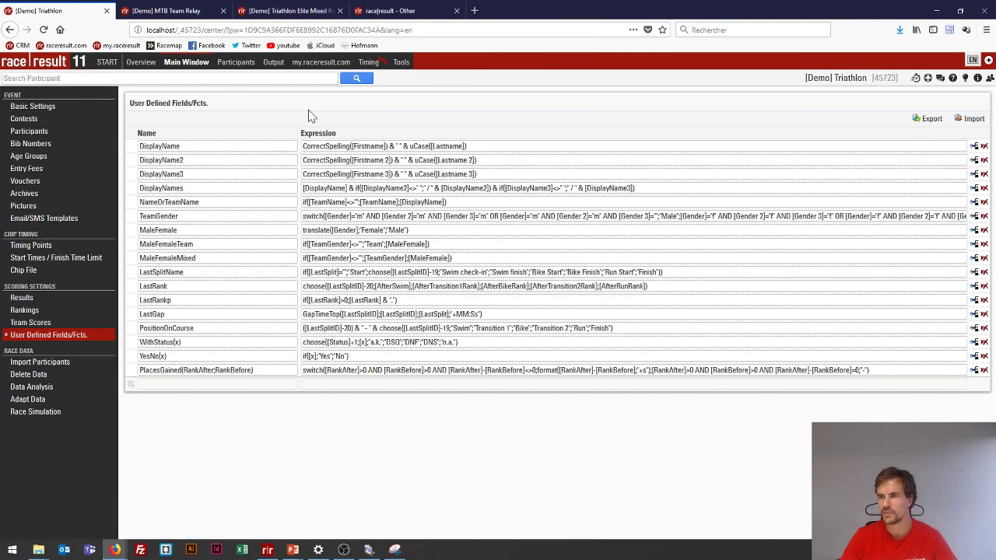
key("Tab")
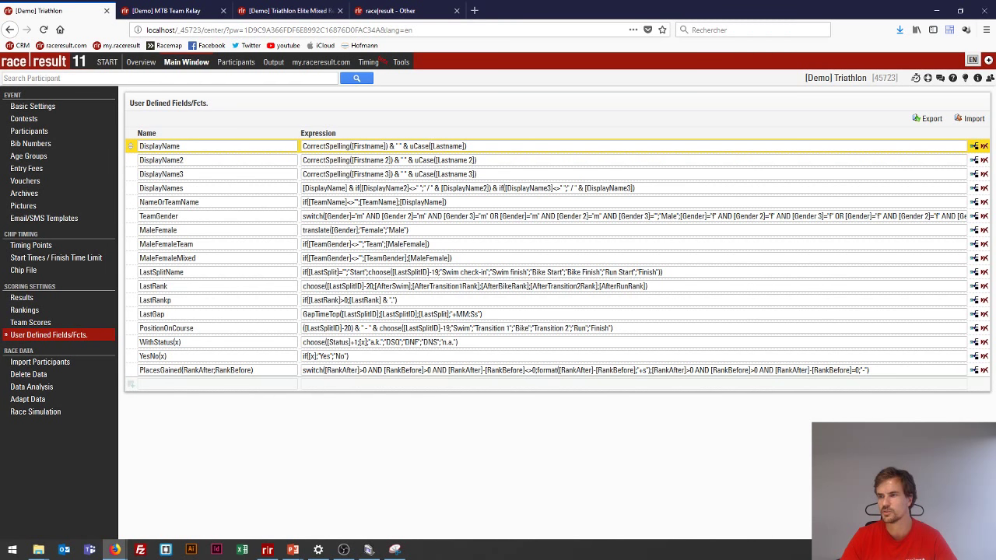
left_click(161, 159)
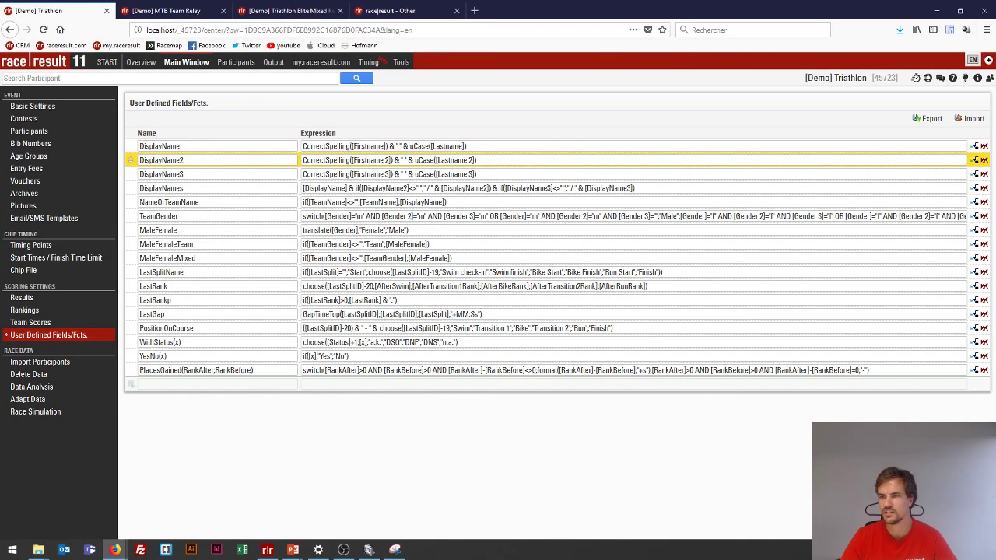
left_click(189, 145)
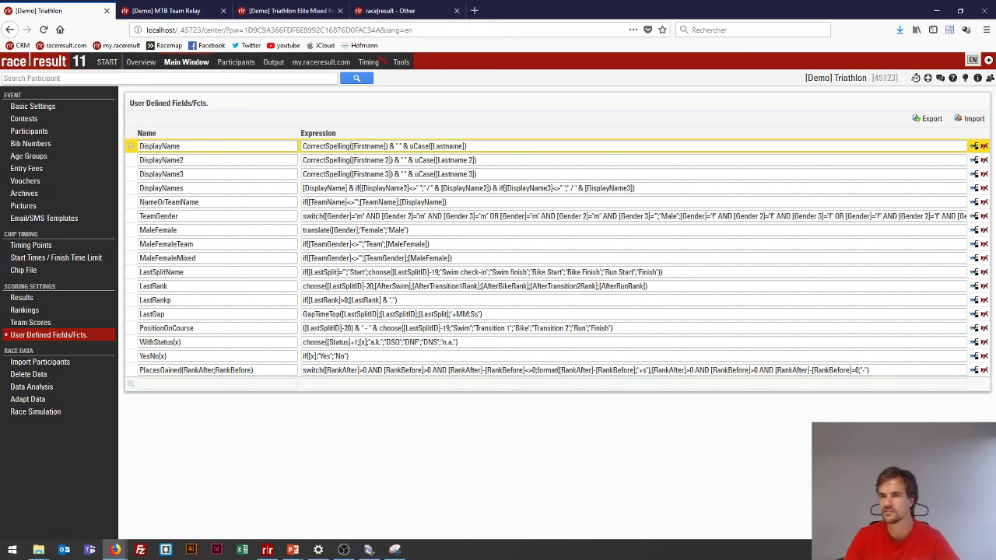
left_click(184, 160)
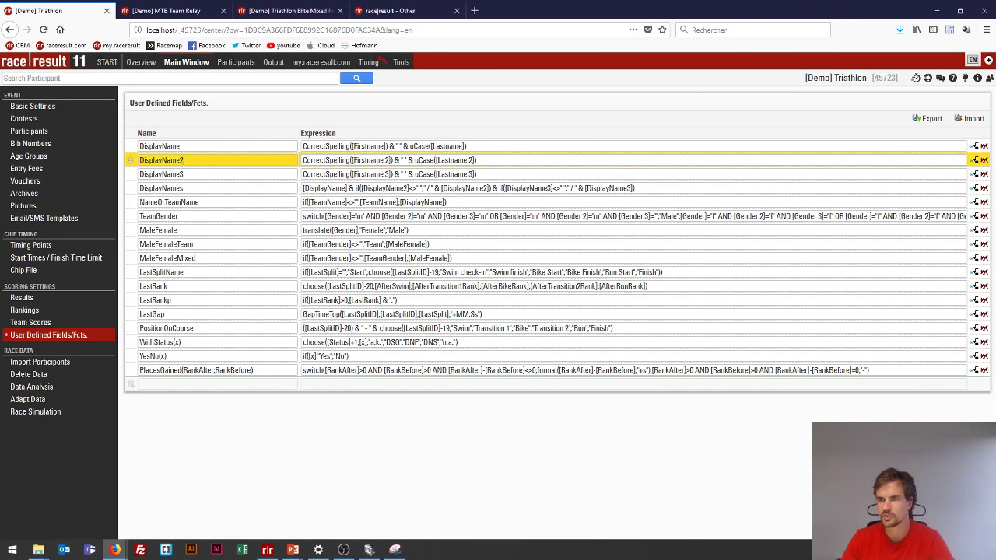
left_click(184, 174)
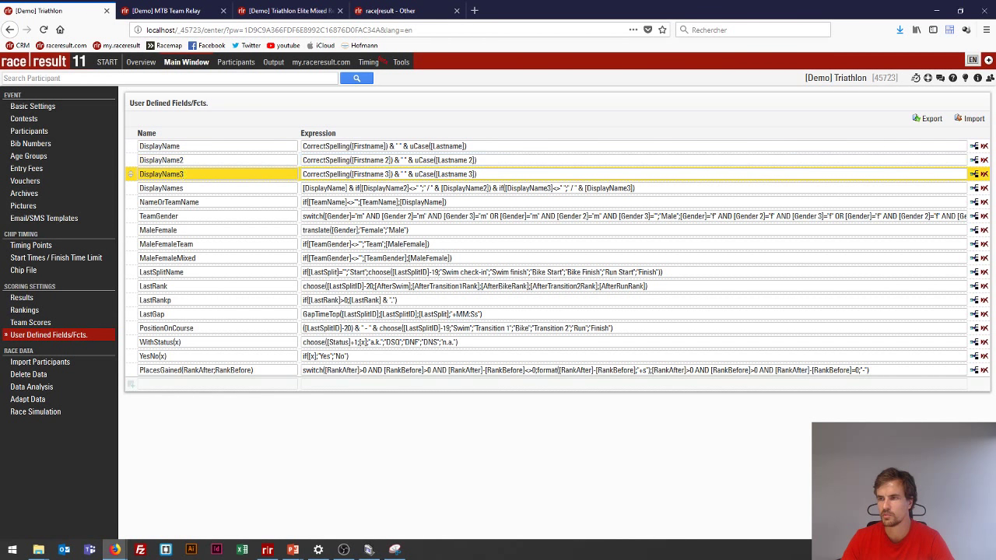
left_click(184, 159)
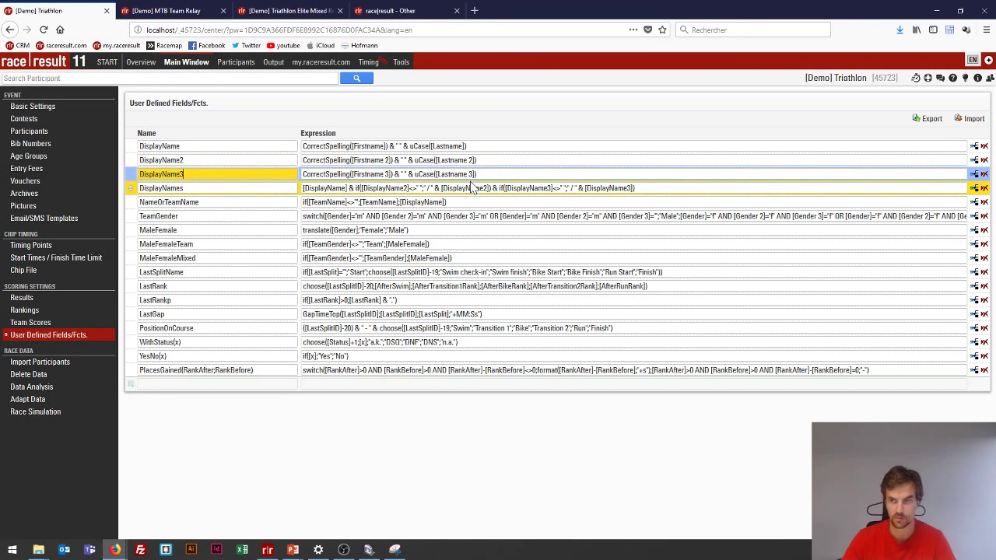
Step: Inspect the expanded DisplayNames expression and the TeamGender expression in the user defined fields
left_click(184, 187)
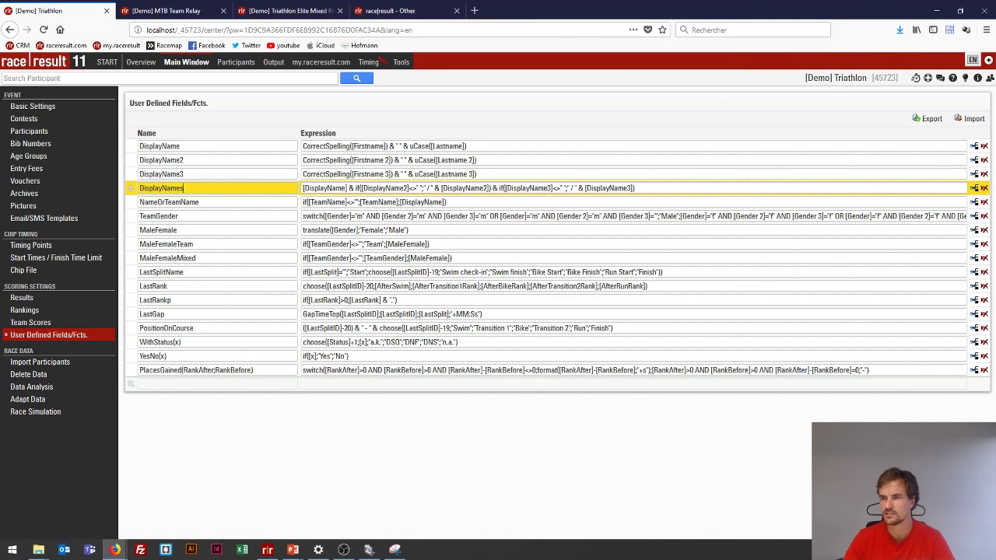
left_click(961, 188)
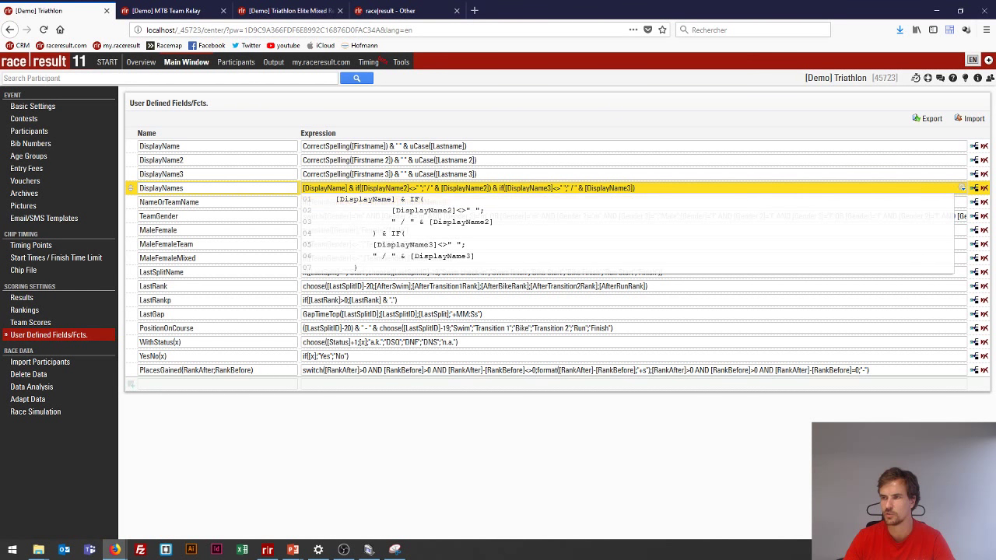
key("Tab")
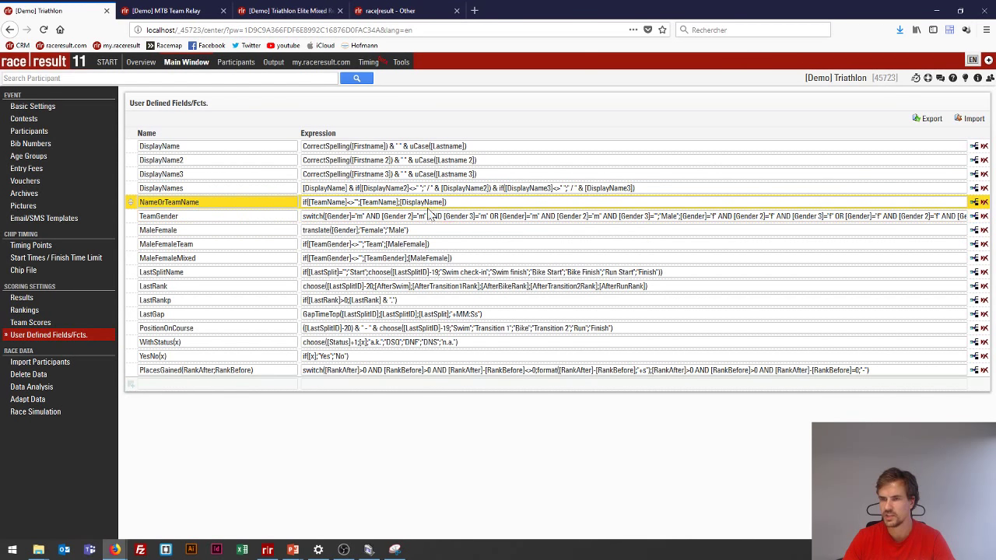
left_click(963, 216)
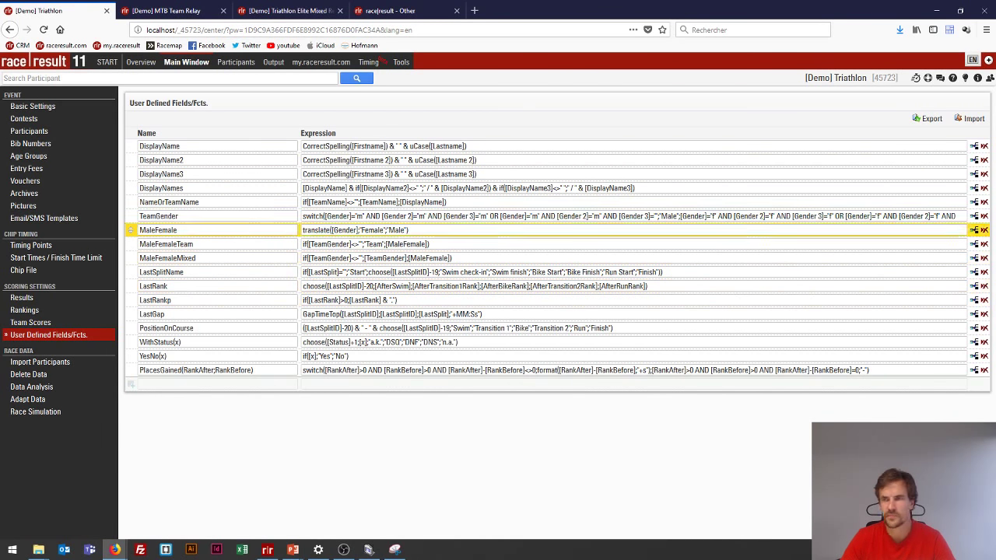
Step: Review the event's result definitions and the groupings of the GenderRank ranking
left_click(20, 300)
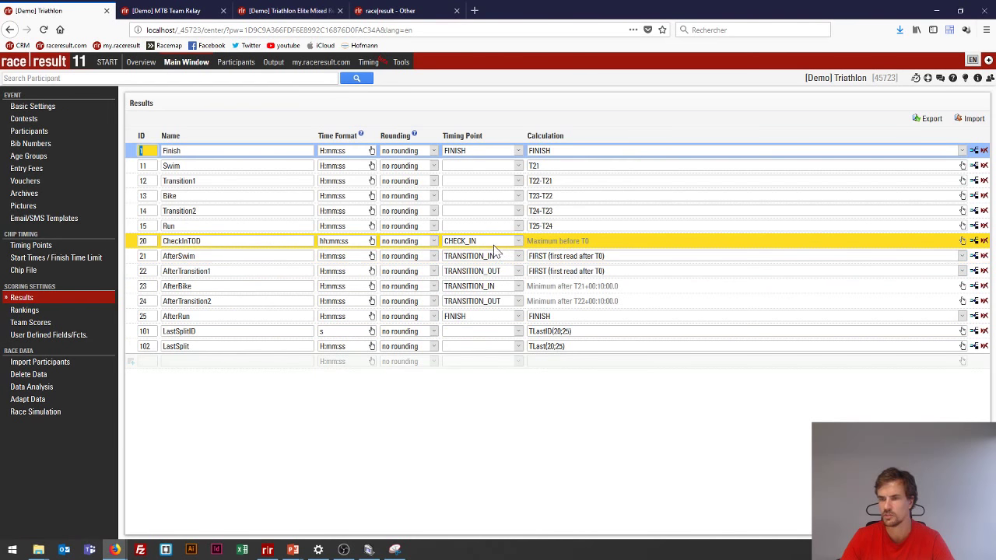
left_click(38, 314)
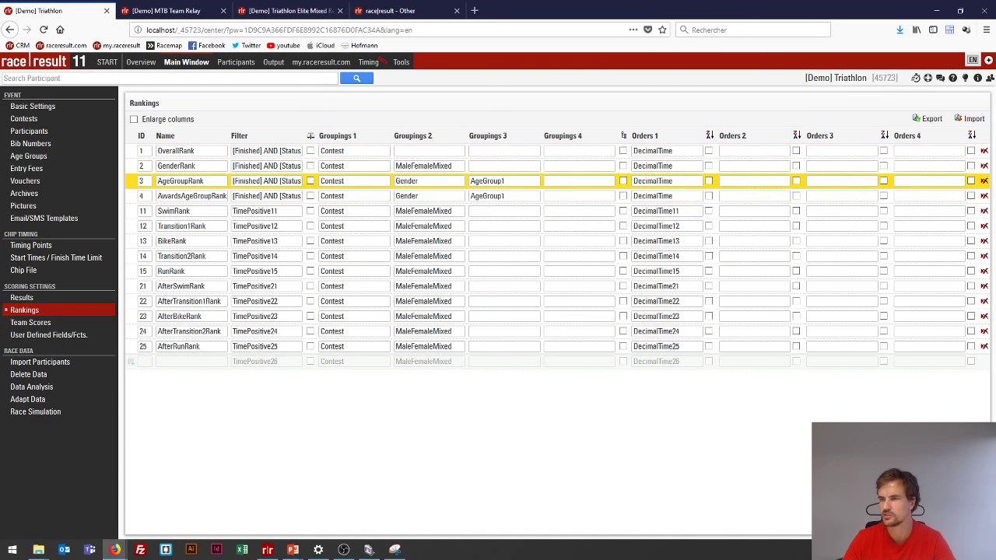
left_click(194, 165)
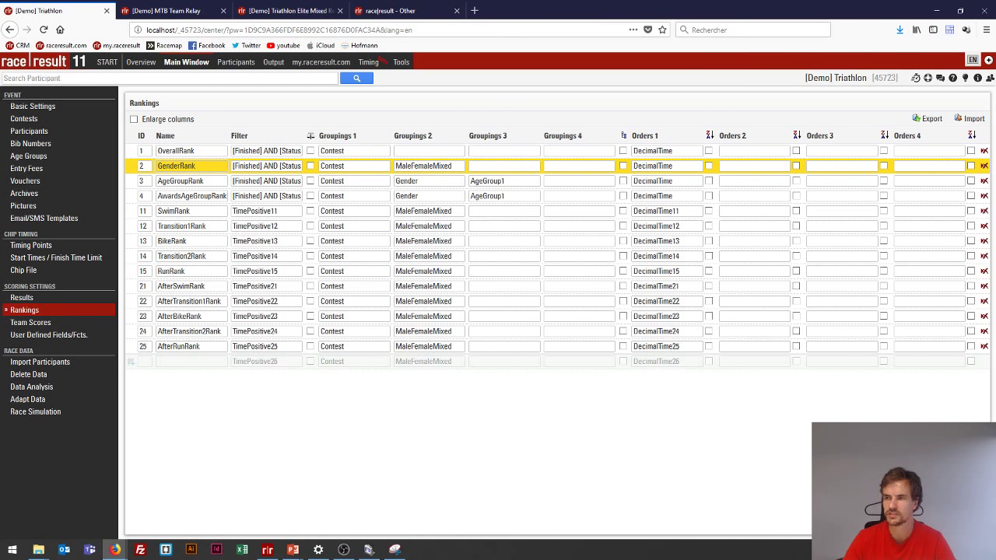
Step: Inspect how the user defined field MaleFemaleMixed uses TeamGender, and return to the rankings settings
left_click(54, 337)
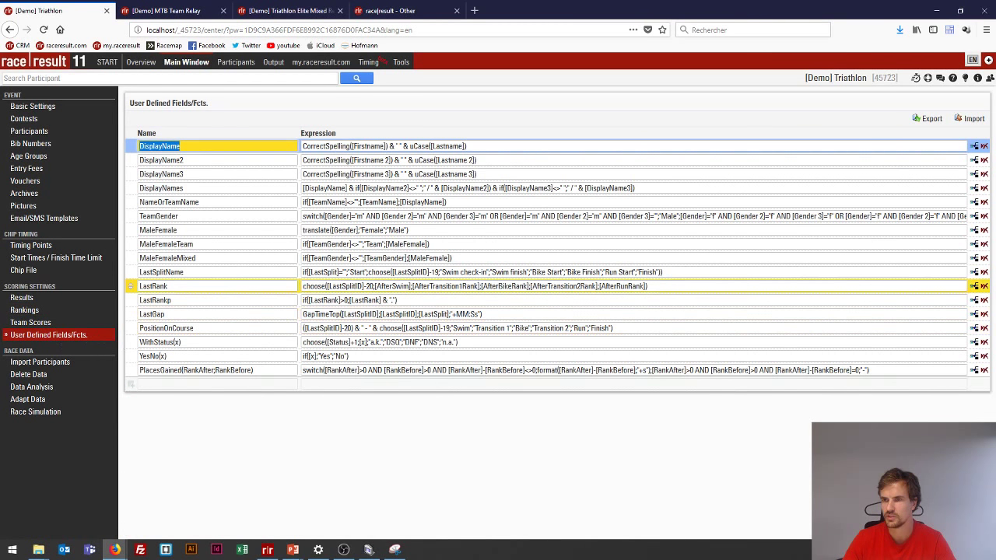
left_click(962, 258)
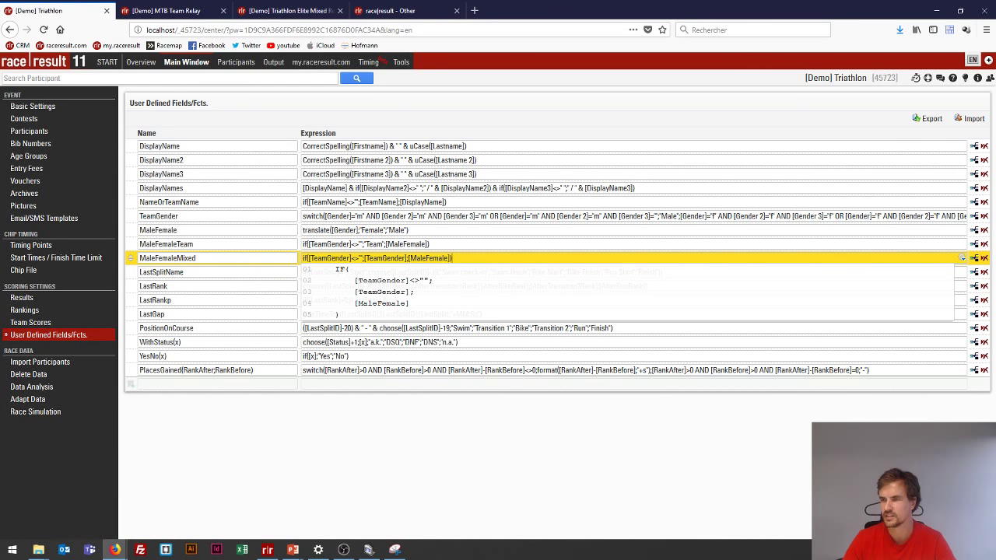
left_click_drag(364, 258, 405, 259)
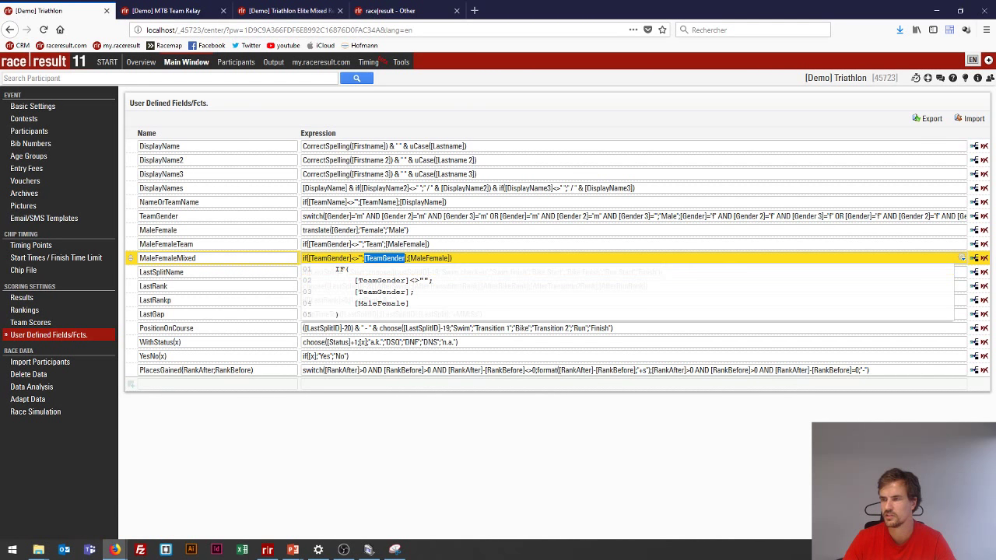
left_click(370, 260)
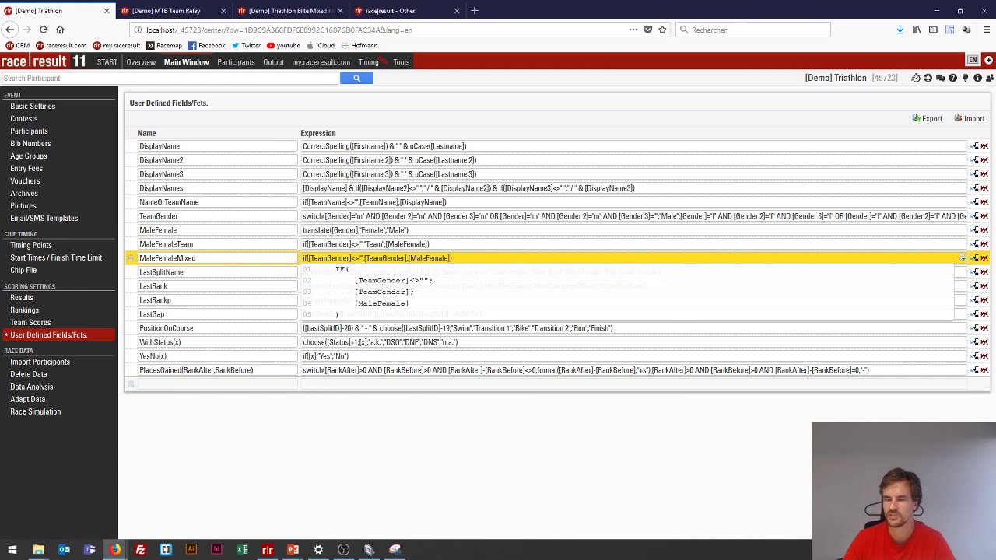
left_click(23, 311)
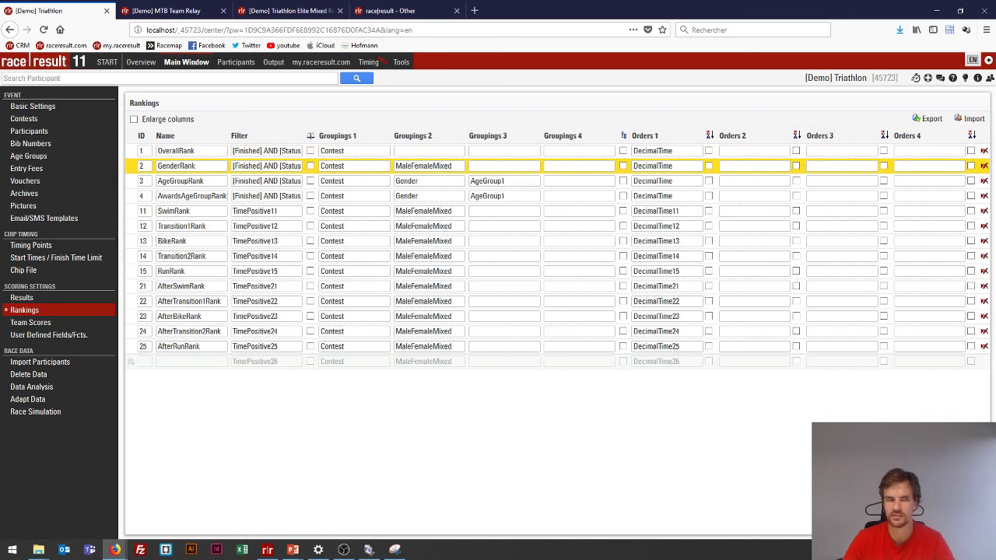
Step: View the Overall results list for all contests and open the Relay Results list
left_click(270, 64)
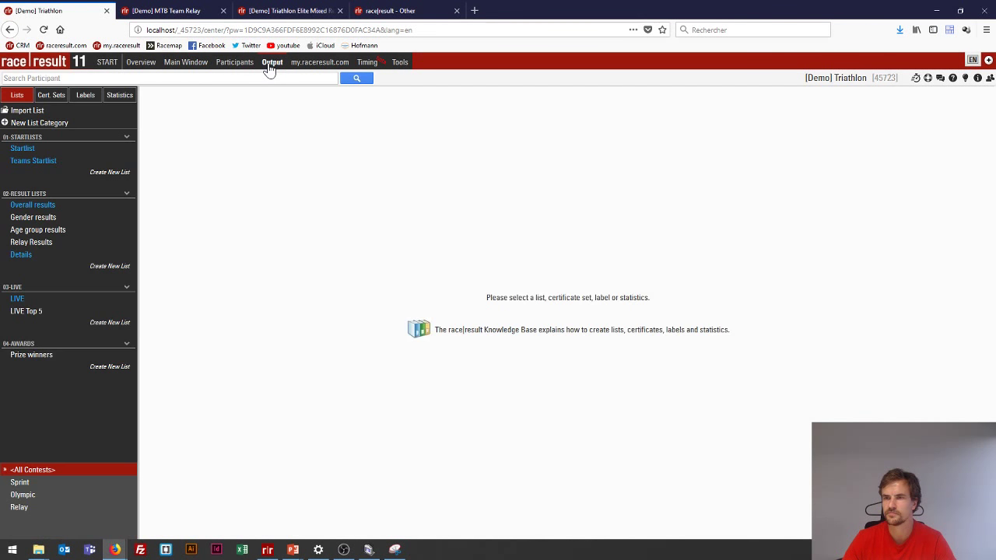
left_click(35, 206)
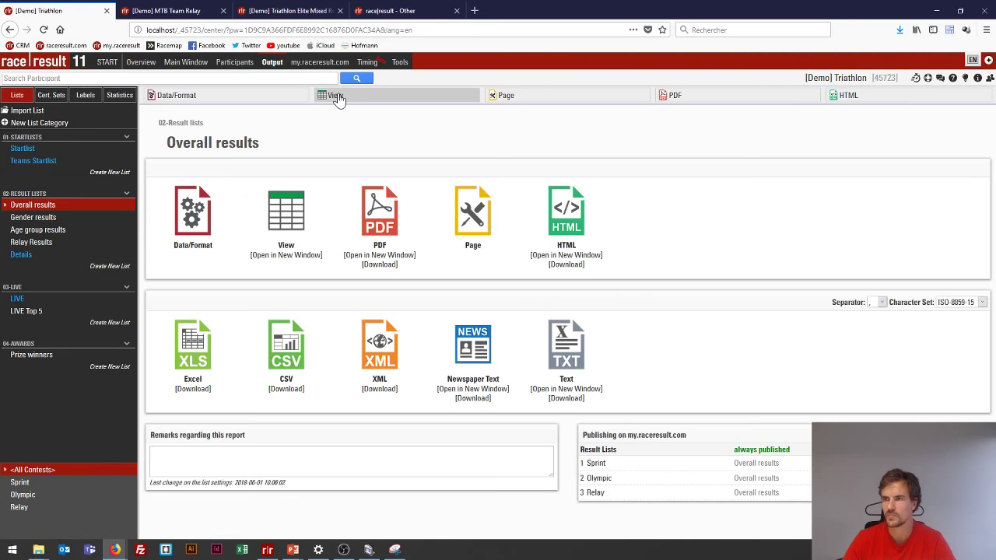
left_click(337, 95)
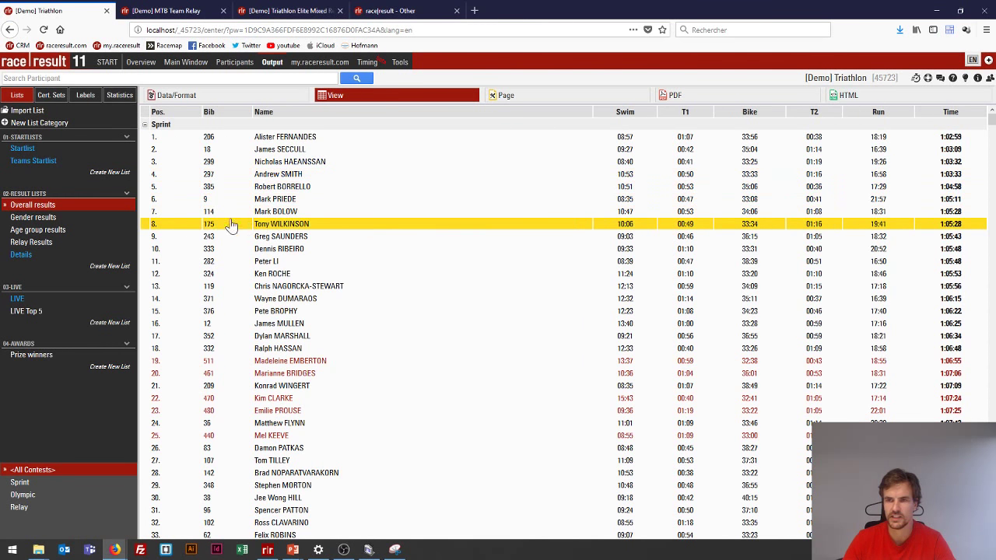
left_click(37, 244)
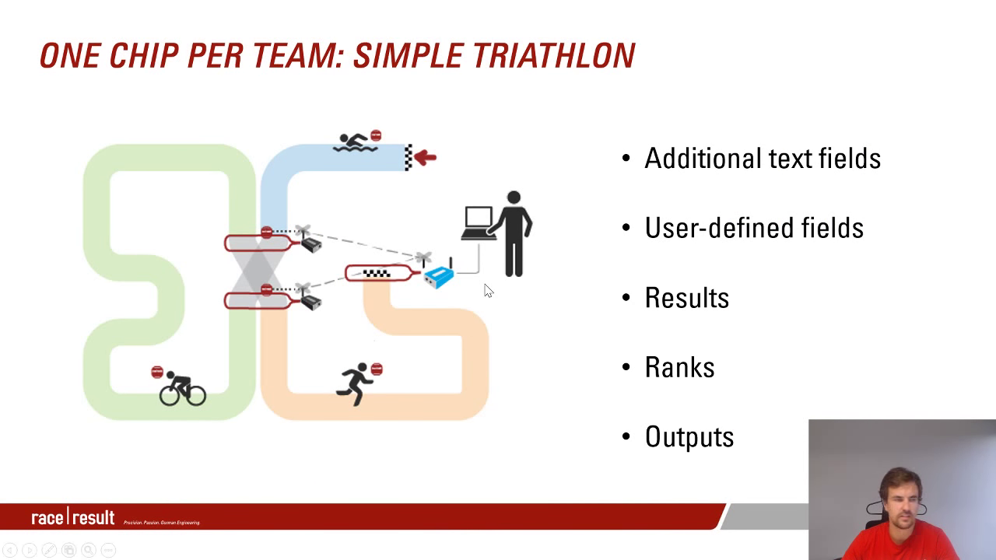
left_click(539, 279)
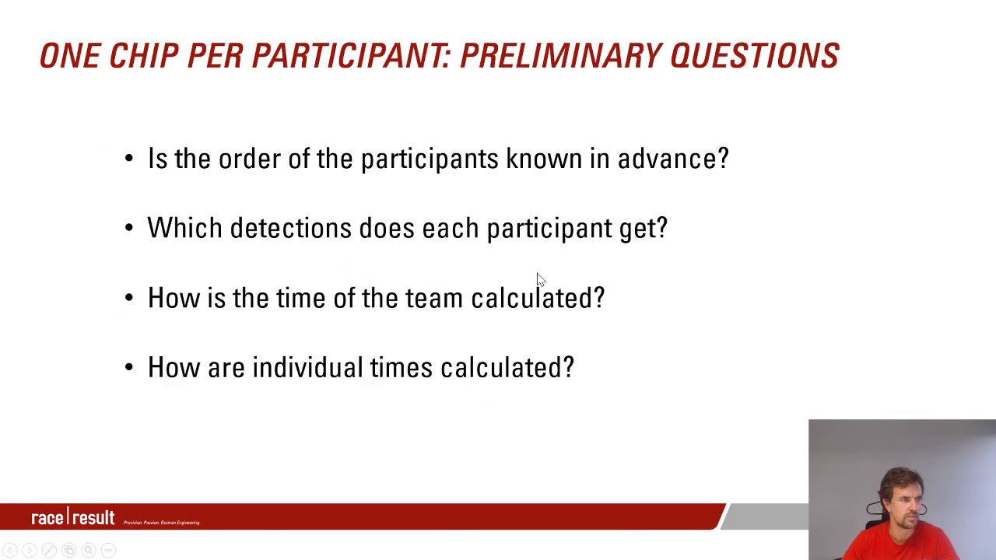
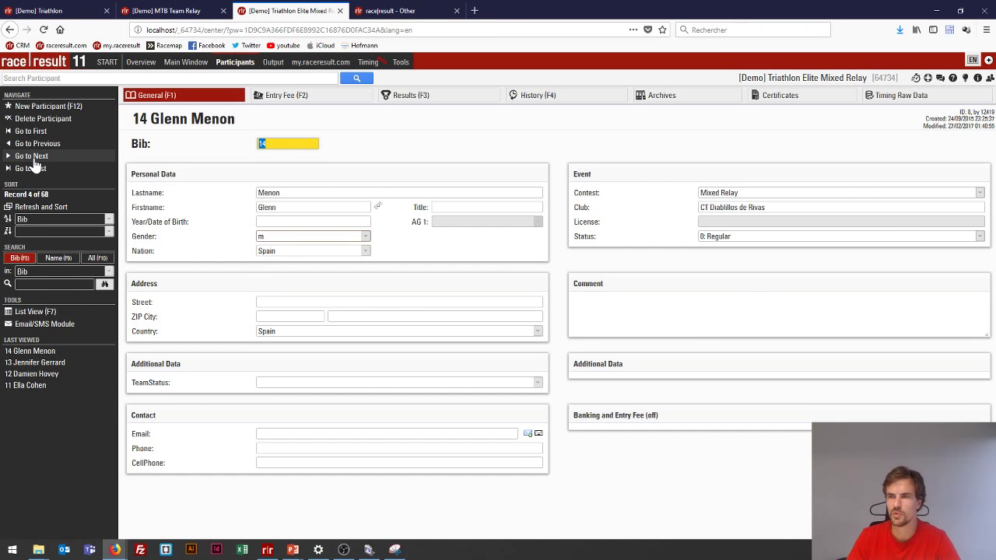
Step: Browse forward through the Mixed Relay participant records from bib 14 to bib 24
left_click(34, 159)
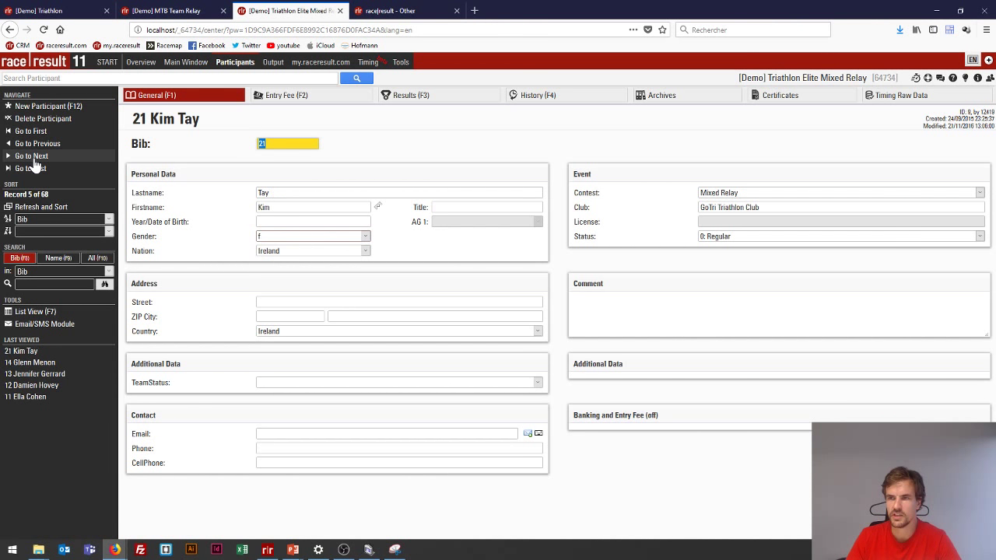
left_click(35, 159)
left_click(34, 158)
left_click(34, 158)
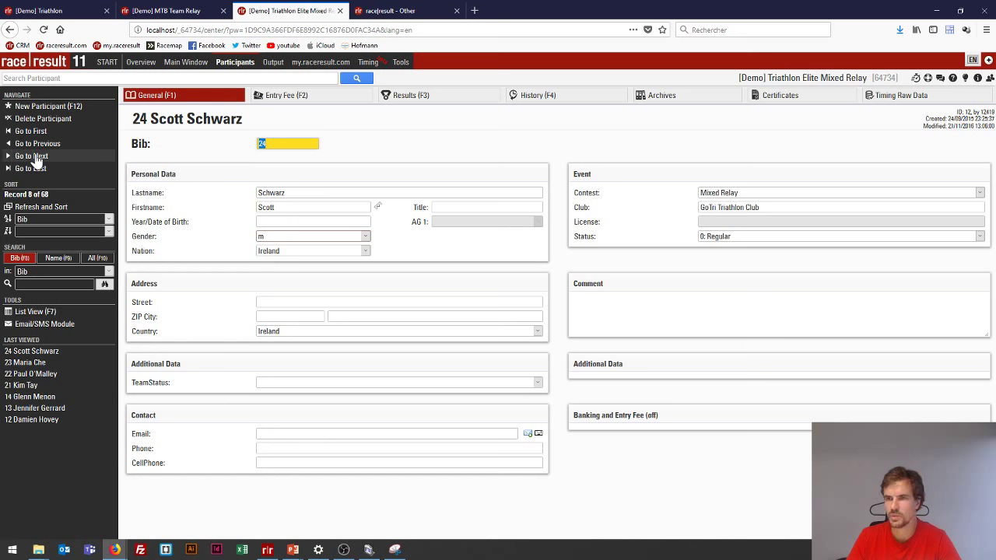
Step: Open the Startlist from the output lists and view it with participants grouped by club
left_click(272, 62)
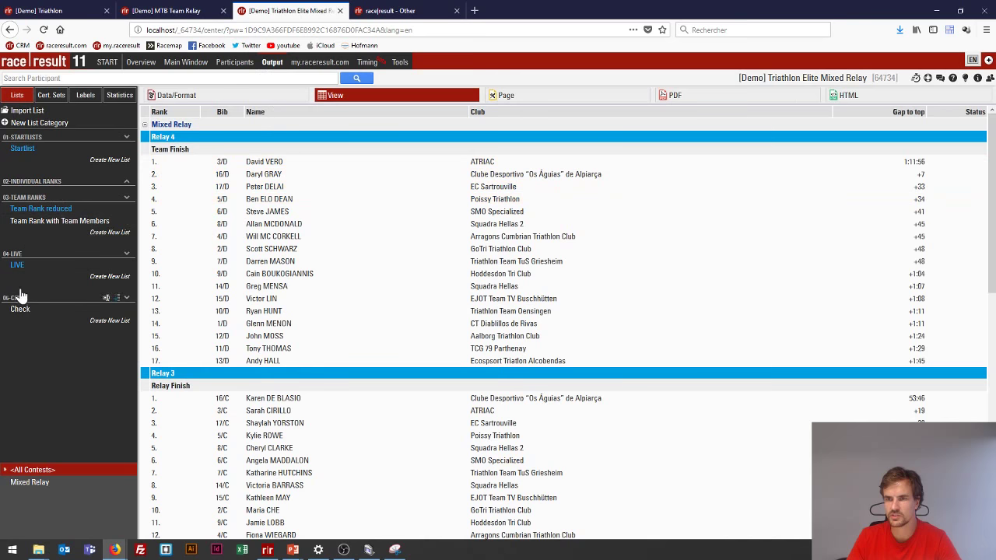
left_click(35, 148)
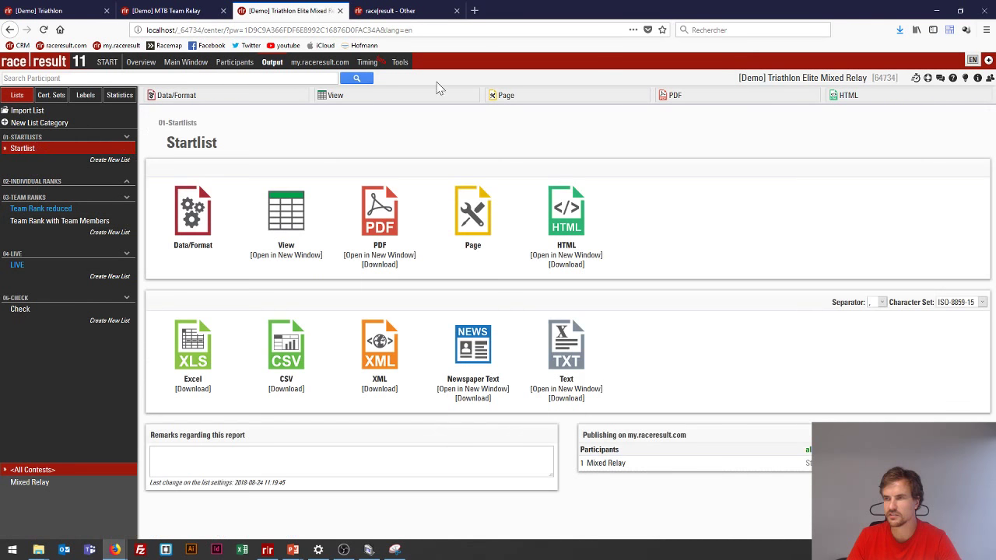
left_click(375, 97)
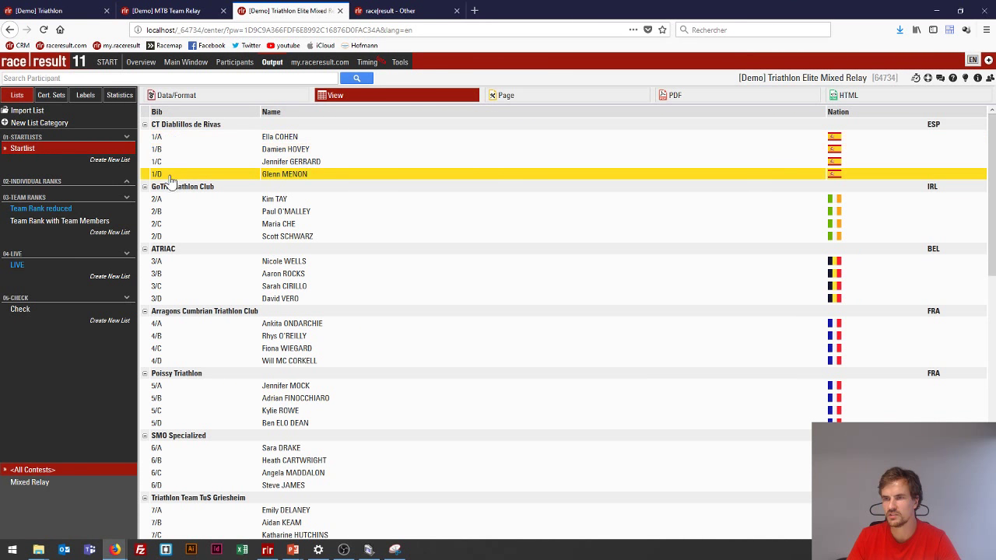
Step: Inspect the expressions of the user defined fields DisplayBib, TeamNumber and RelayID
left_click(191, 67)
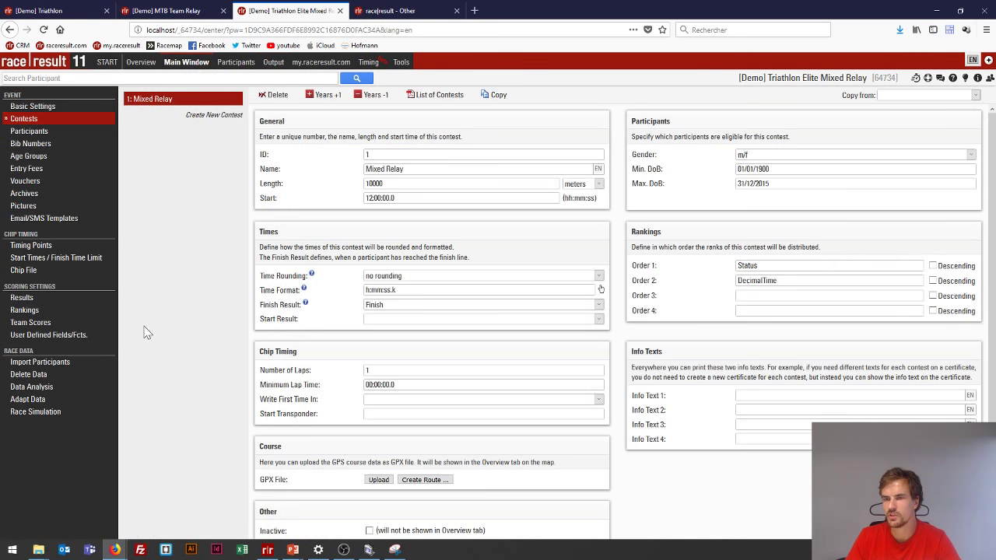
left_click(26, 343)
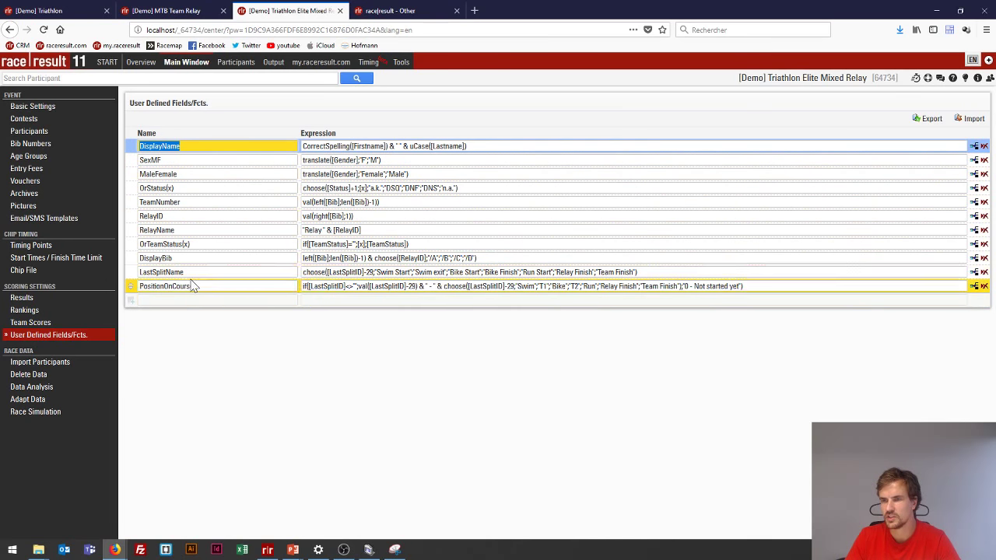
left_click(172, 258)
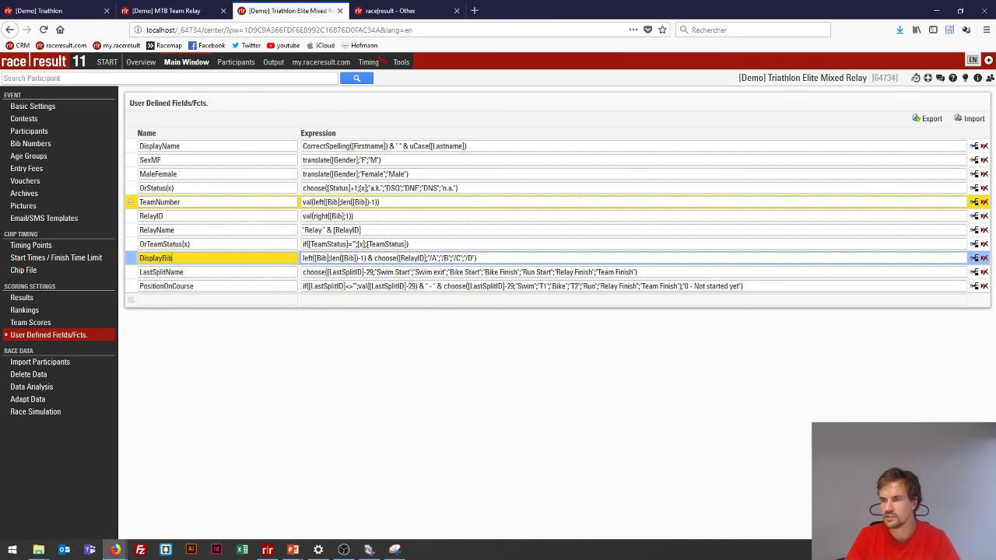
left_click(962, 201)
left_click(963, 215)
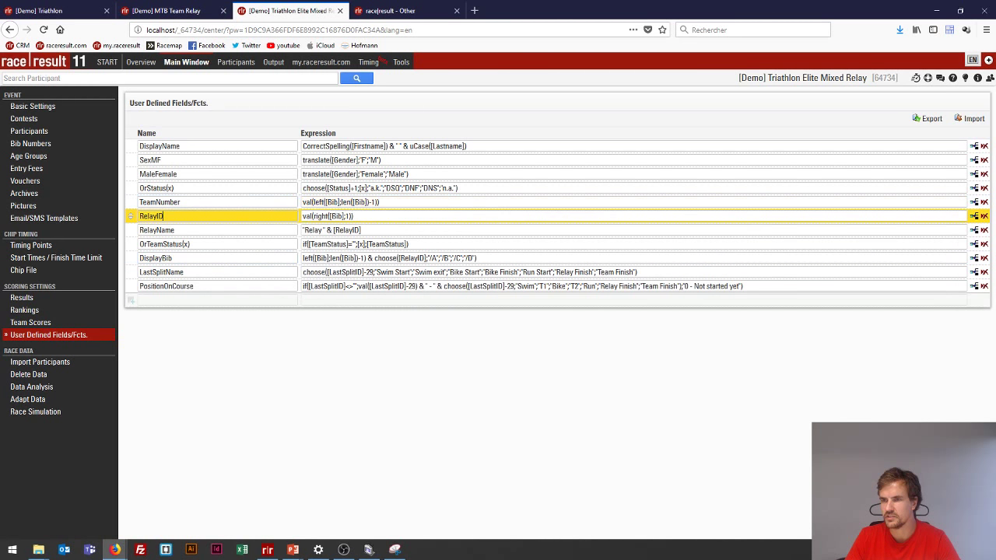
left_click(962, 201)
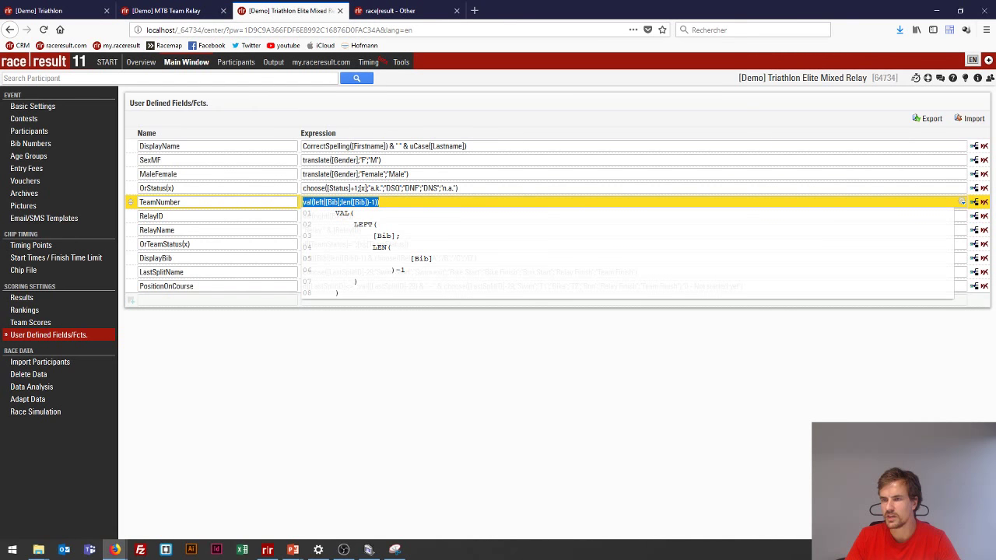
left_click(963, 215)
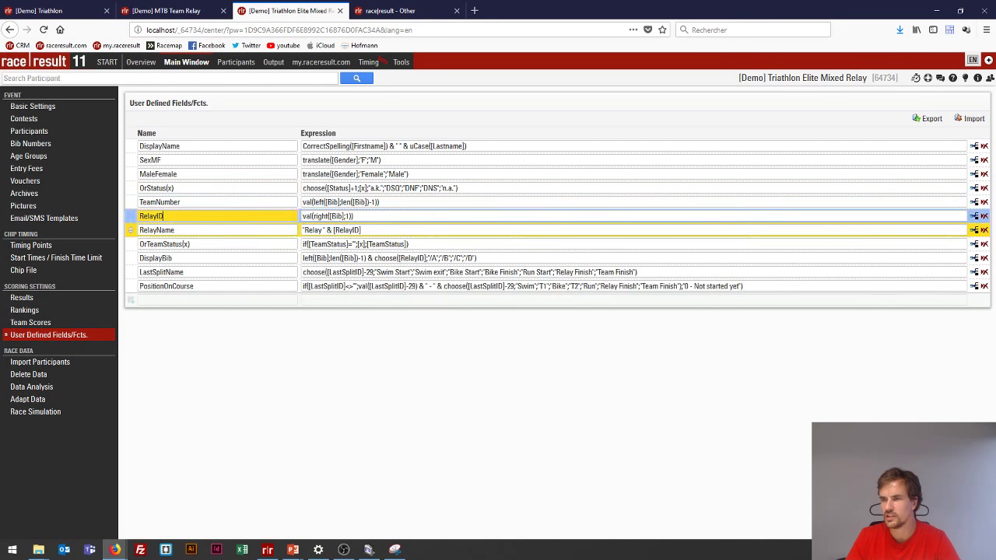
left_click(962, 216)
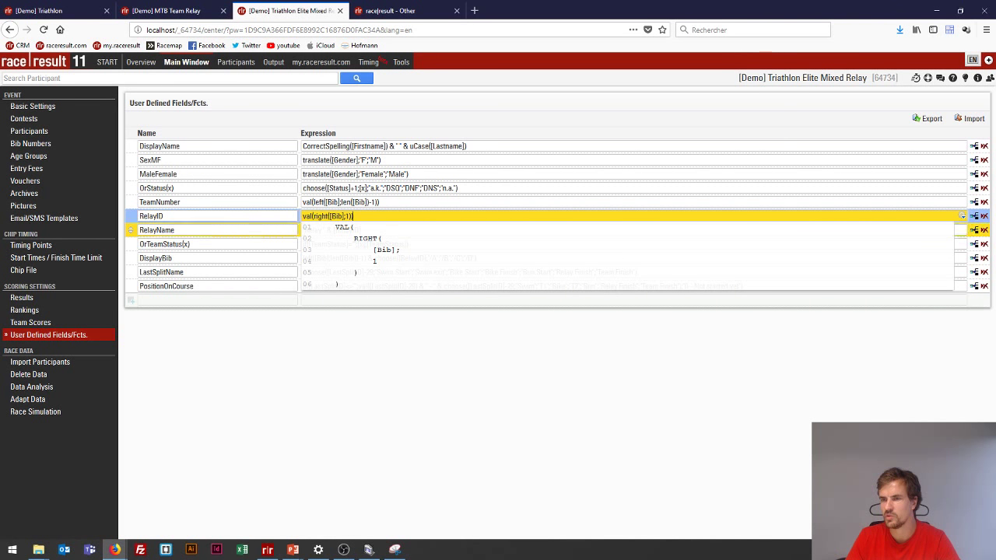
left_click(269, 258)
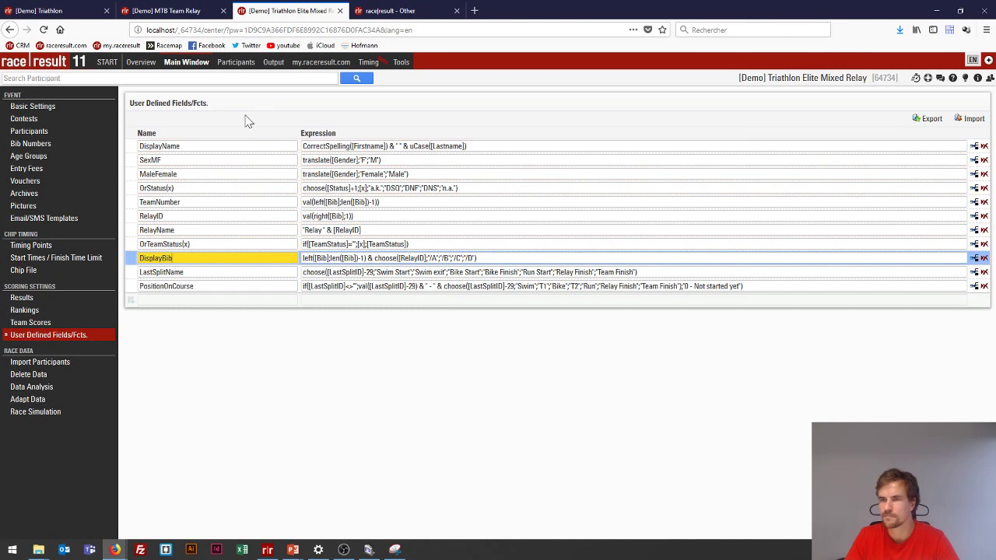
Step: Open the result definitions and examine the RelayID conditions and T0 in the TimingStart calculation
left_click(31, 300)
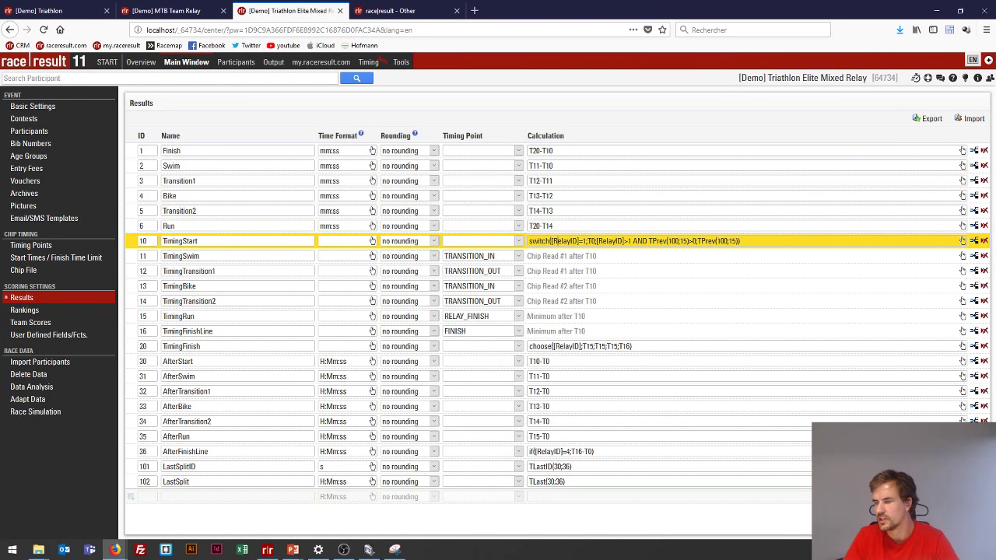
left_click_drag(550, 242, 579, 241)
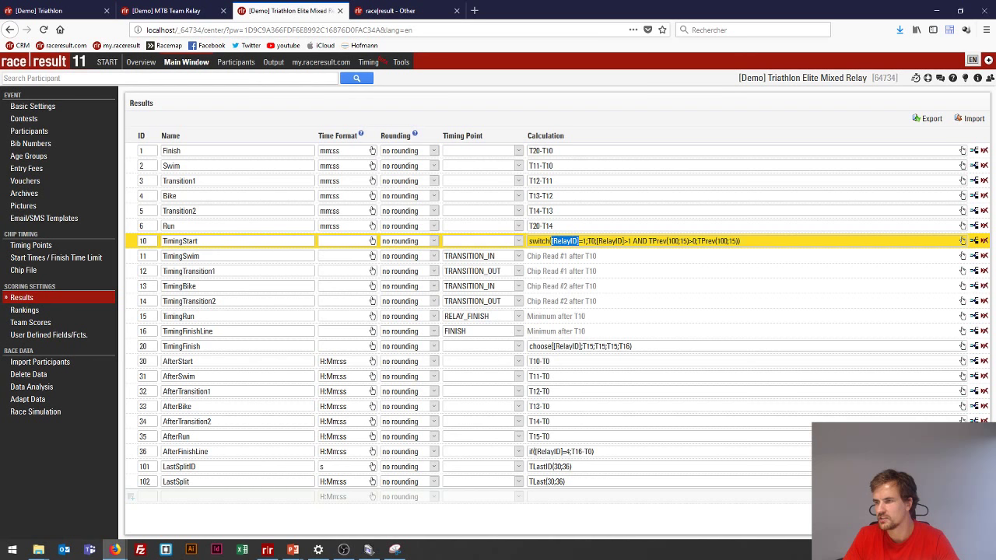
double_click(590, 241)
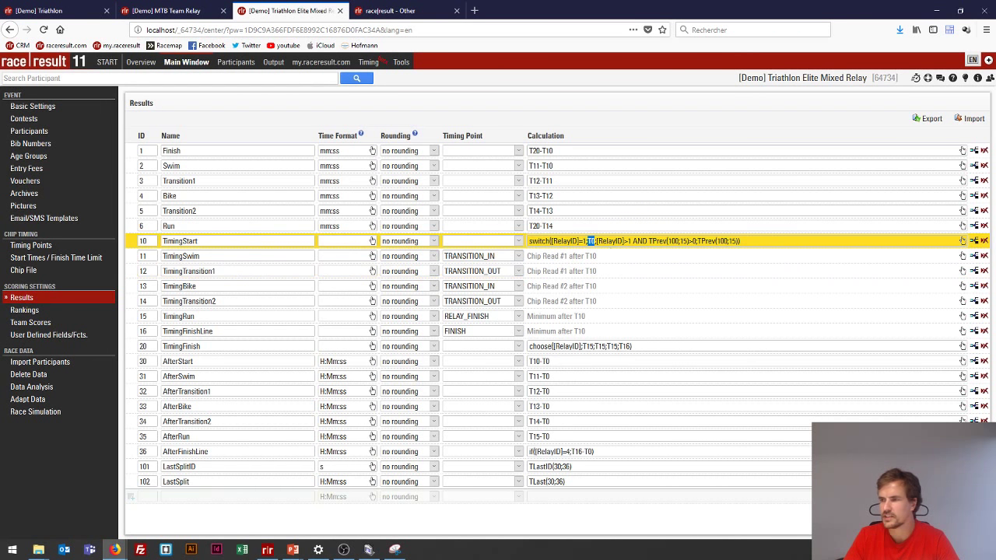
left_click(598, 242)
left_click_drag(596, 241, 632, 241)
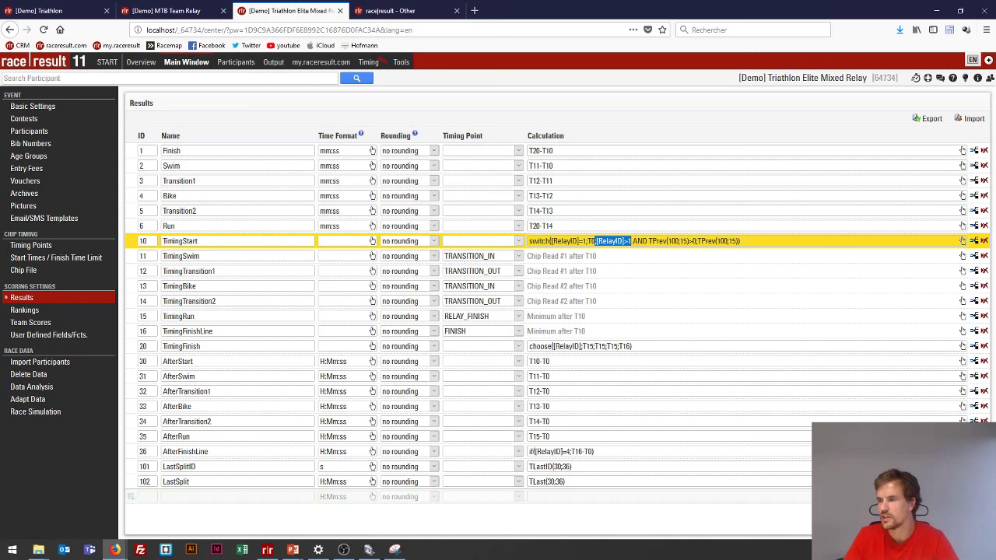
Step: Highlight the TPrev(100;15)>0 condition within the TimingStart calculation to examine it
key("Right")
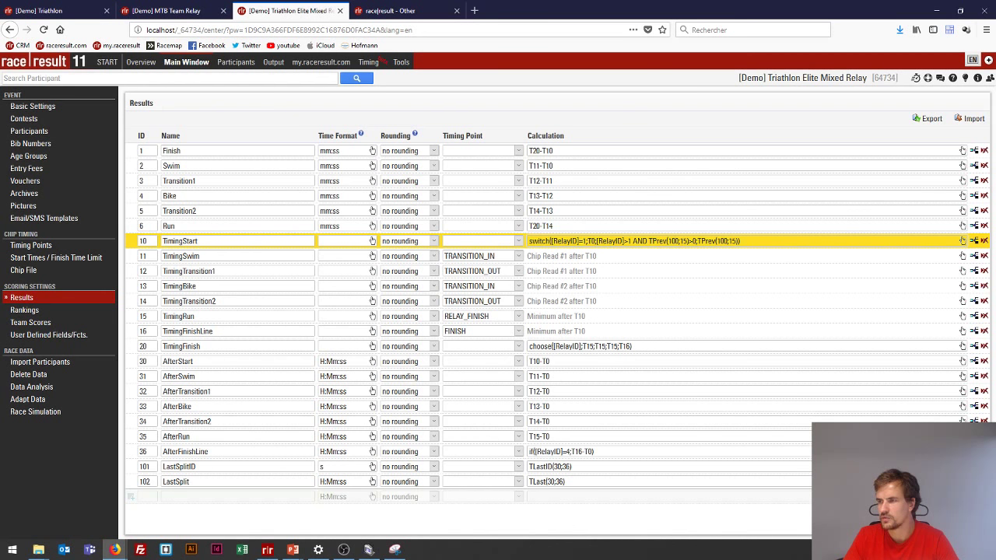
key("Right")
key("Right")
key("Right")
key("shift+Right")
key("shift+Right")
key("shift+Right")
key("Left")
key("Left")
key("Left")
key("Left")
key("Left")
key("Left")
key("Left")
key("Left")
key("Left")
key("Left")
key("Left")
key("Left")
key("shift+Right")
key("shift+Right")
key("shift+Right")
key("shift+Right")
key("shift+Right")
key("shift+Right")
key("shift+Right")
key("shift+Right")
key("shift+Right")
key("shift+Right")
key("shift+Right")
key("shift+Right")
key("shift+Right")
key("shift+Right")
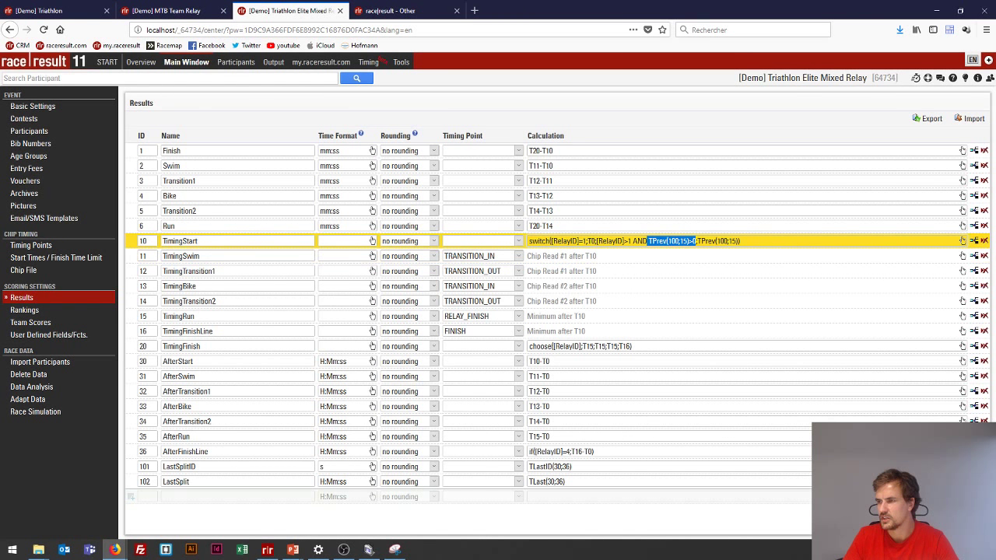
key("Right")
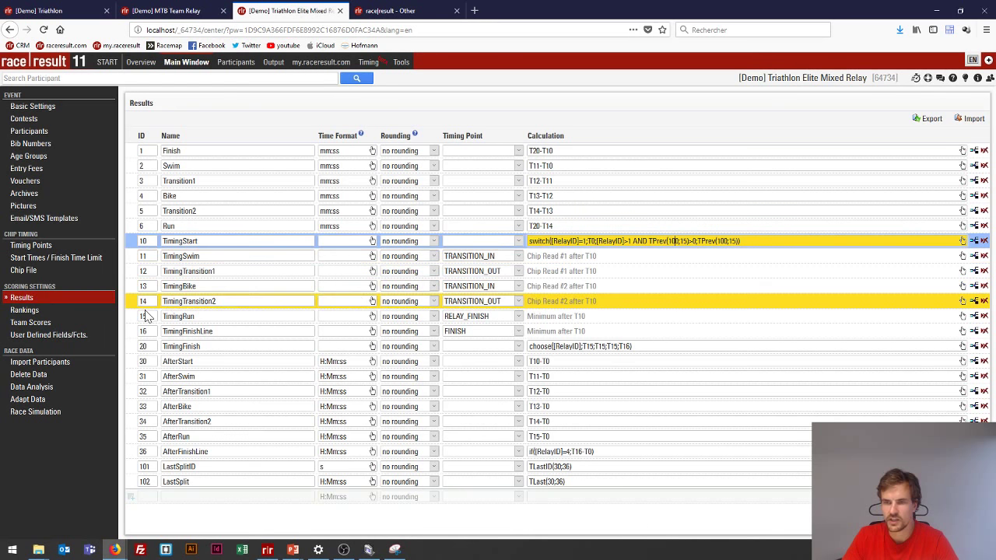
Step: Inspect the RelayOrderRank ranking, checking its second grouping and its first ordering field
left_click(44, 311)
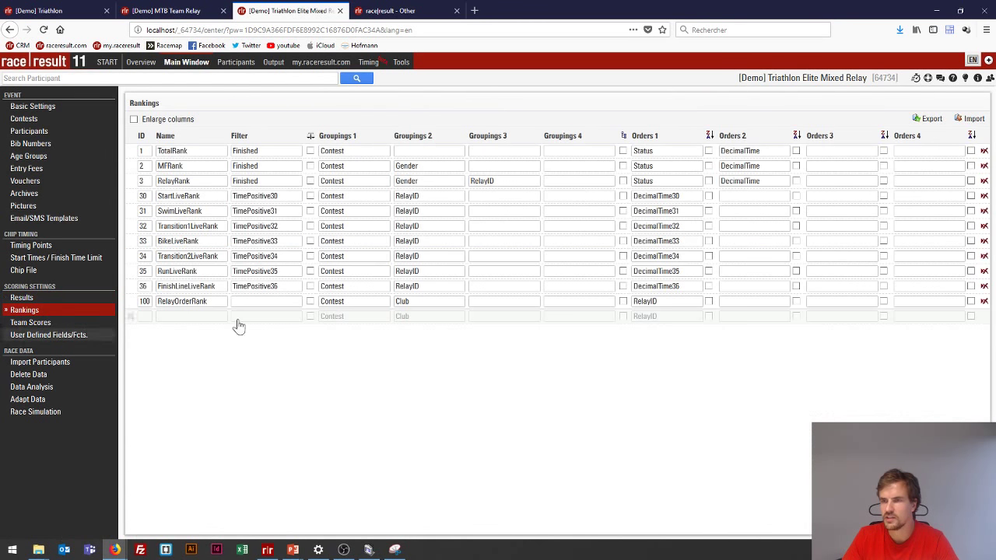
left_click(206, 301)
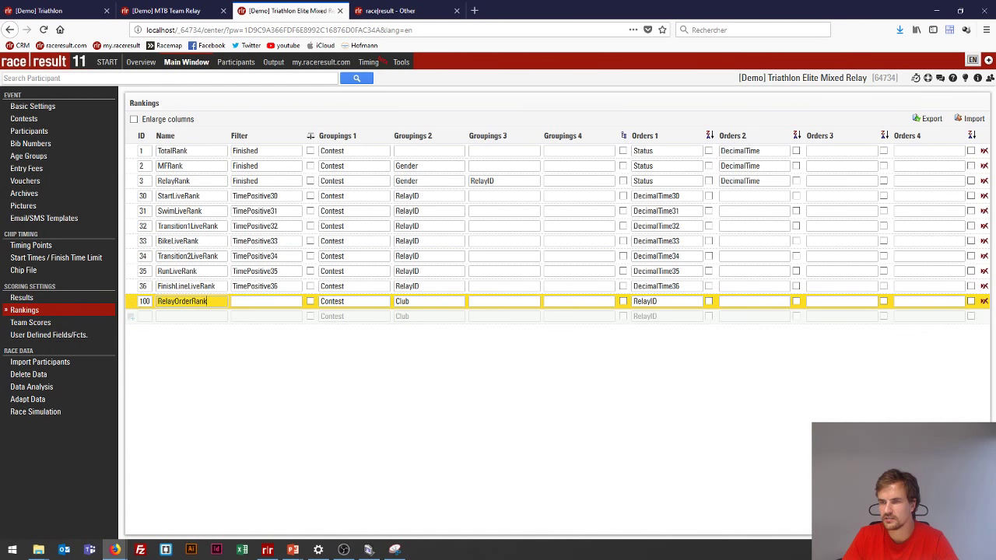
left_click_drag(206, 301, 157, 301)
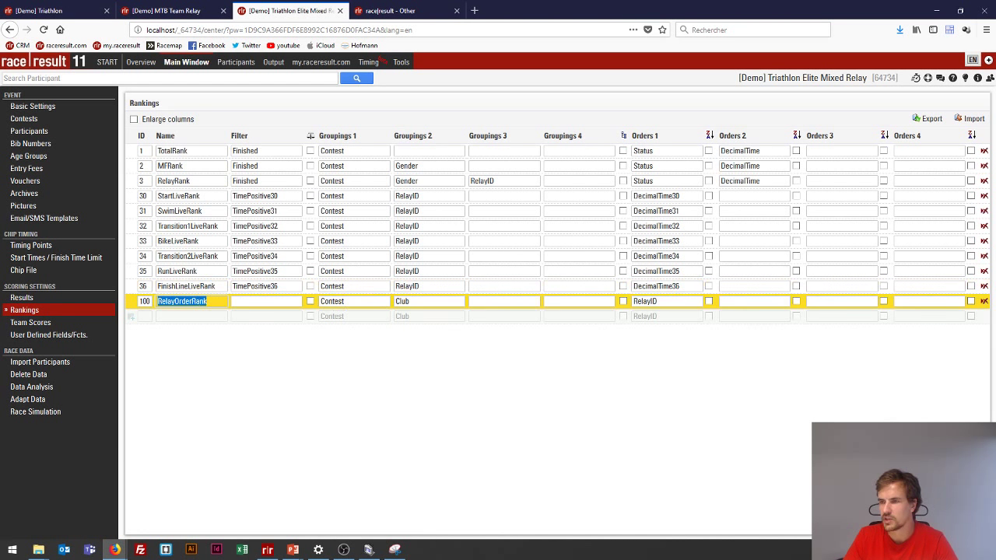
left_click(402, 301)
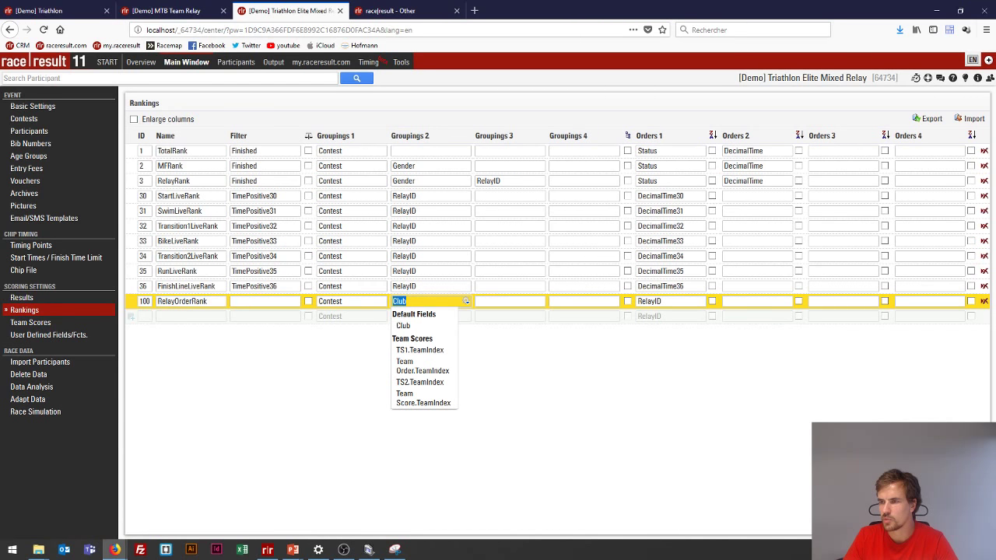
left_click(650, 301)
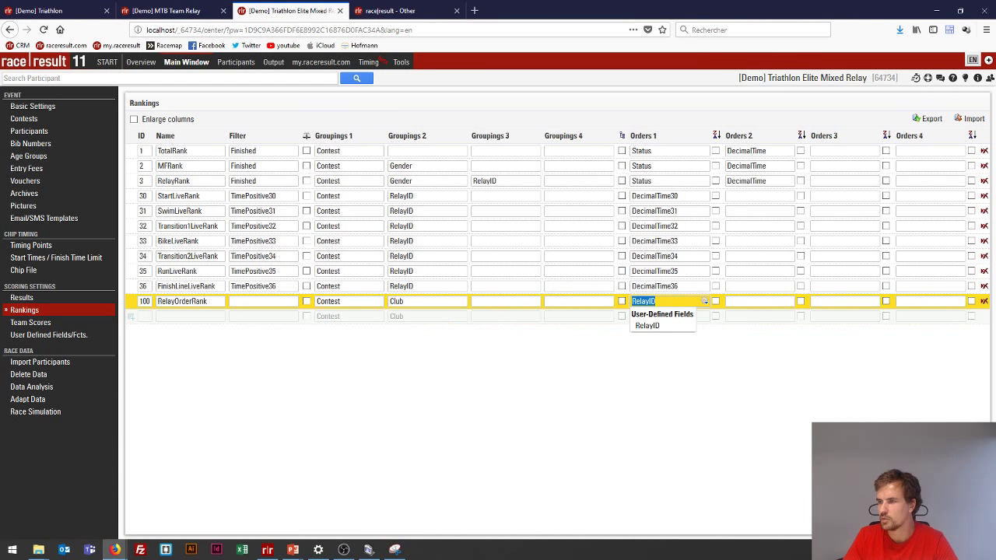
left_click(413, 301)
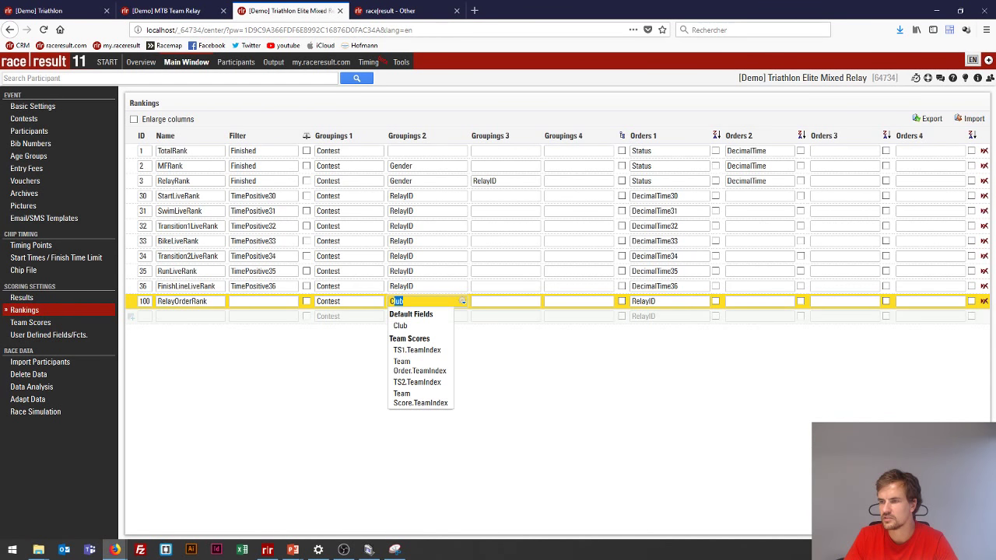
left_click(650, 301)
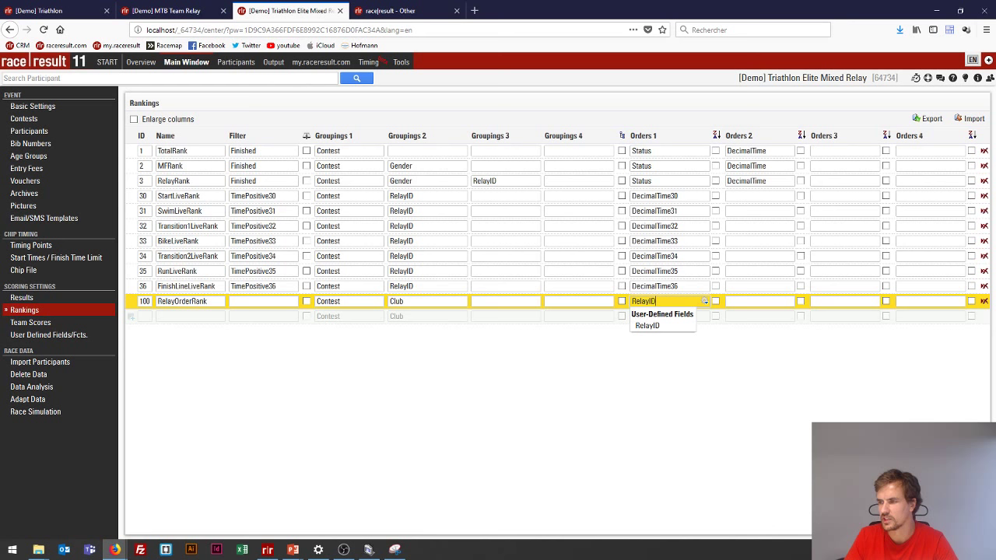
Step: Return to the result definitions and review the full TimingStart formula and the leg timing results
left_click(24, 298)
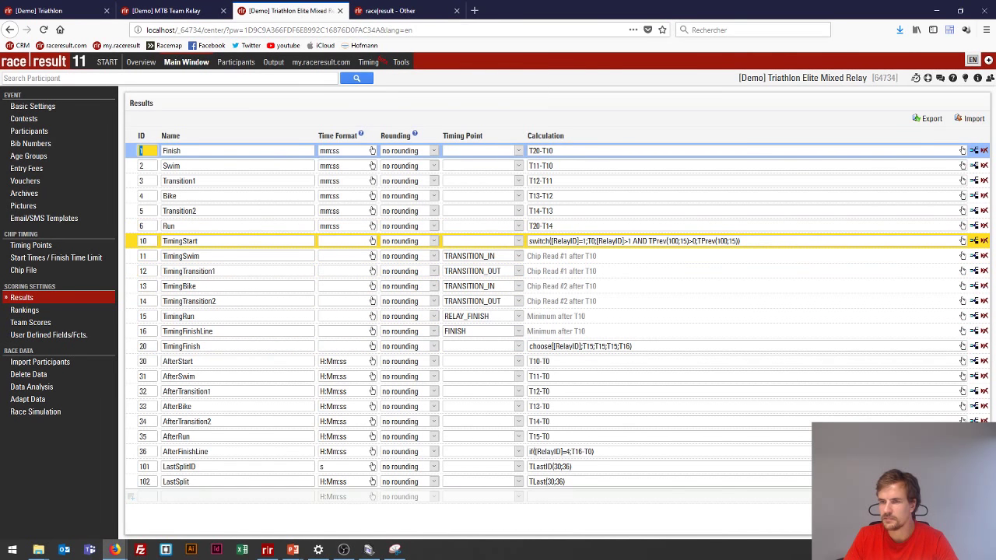
left_click(180, 240)
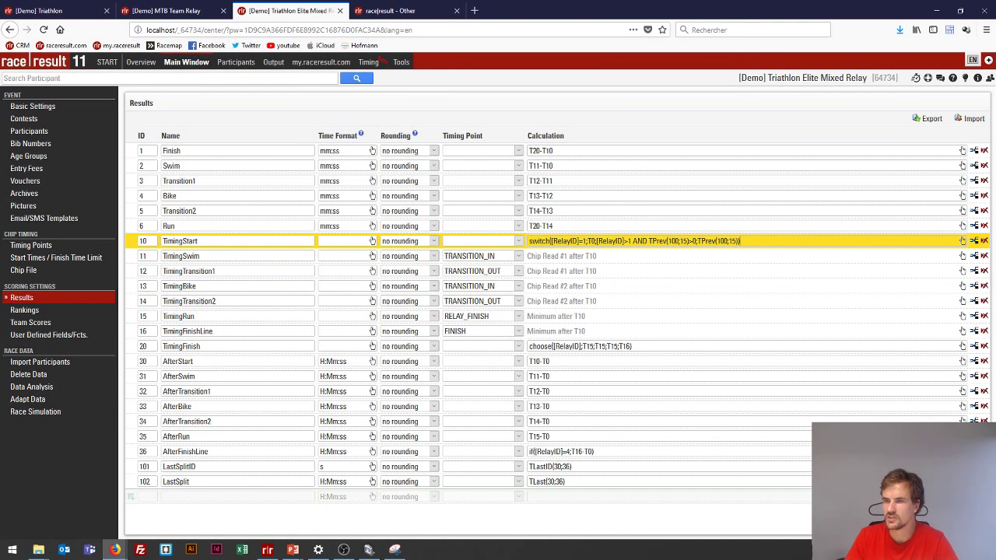
left_click_drag(740, 240, 529, 241)
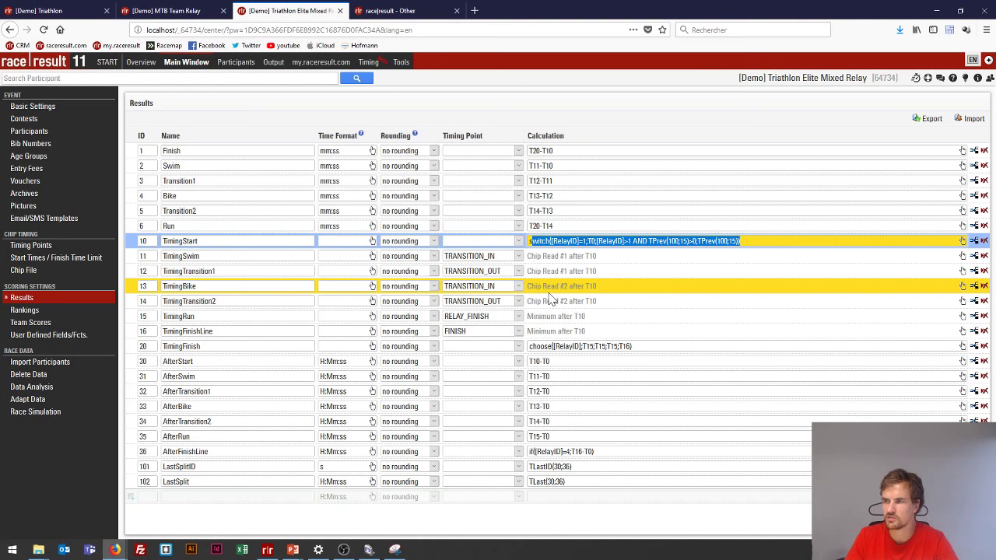
left_click(575, 211)
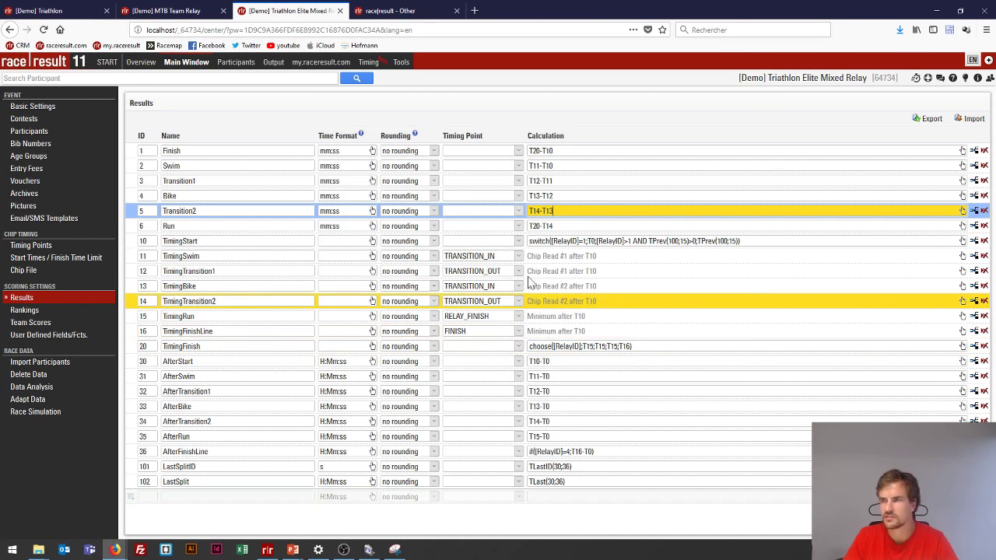
Step: Review the Team Order team score, including its participant ordering, and open the Team Score settings
left_click(37, 323)
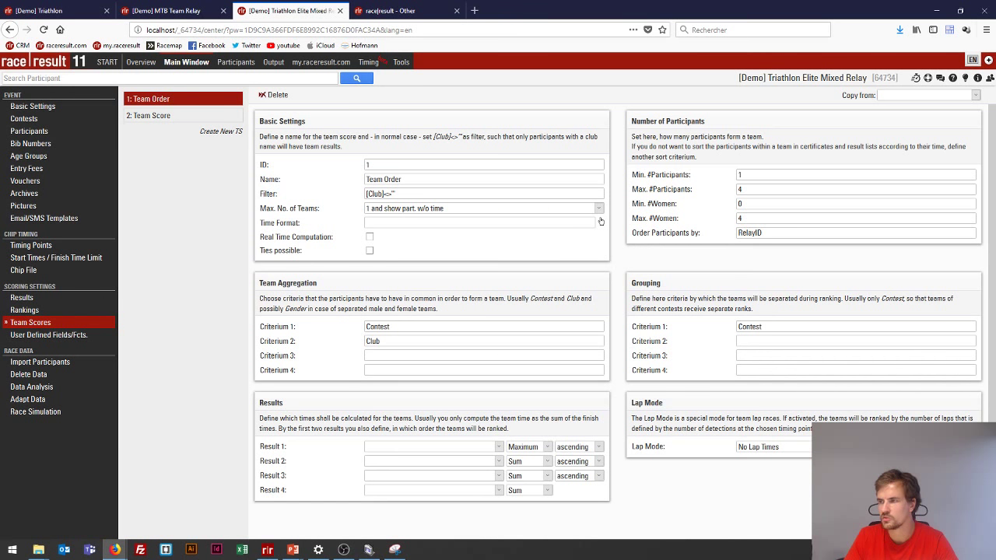
left_click(856, 232)
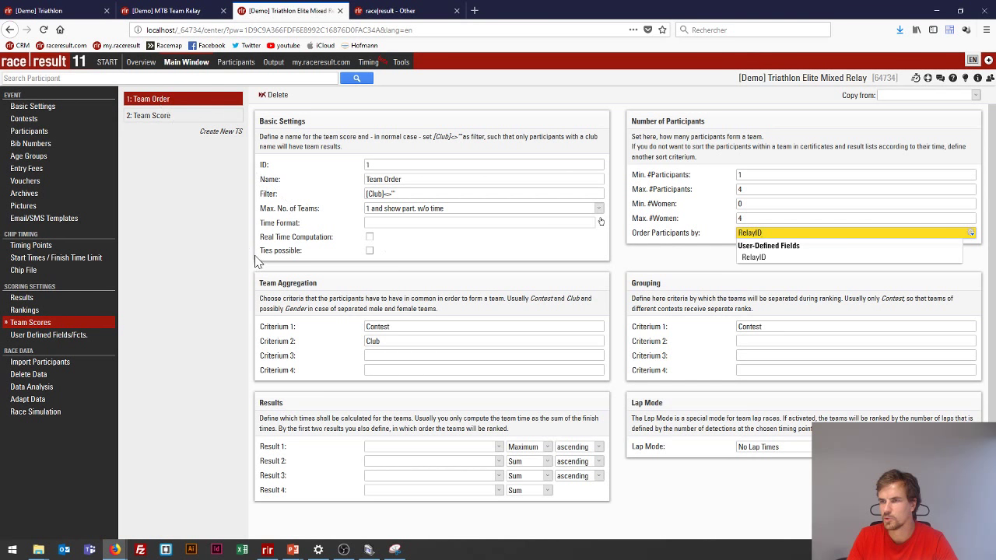
left_click(154, 118)
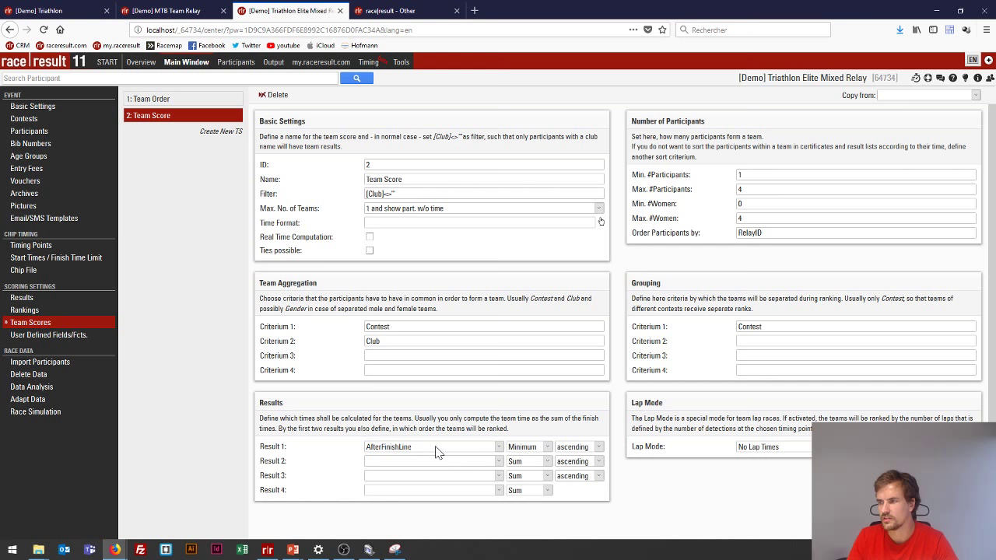
Step: Go back to the result definitions and highlight the AfterFinishLine calculation to examine it
left_click(53, 300)
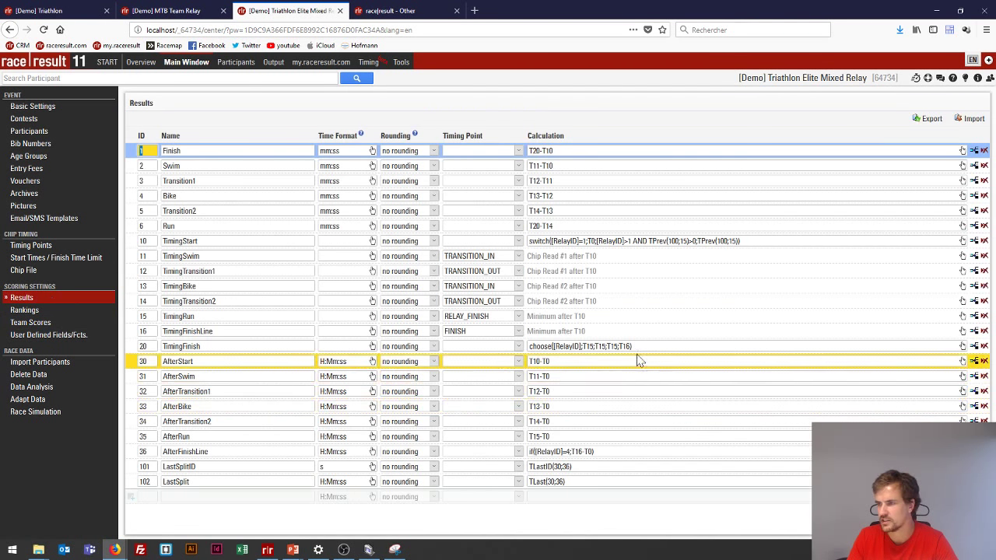
left_click(592, 452)
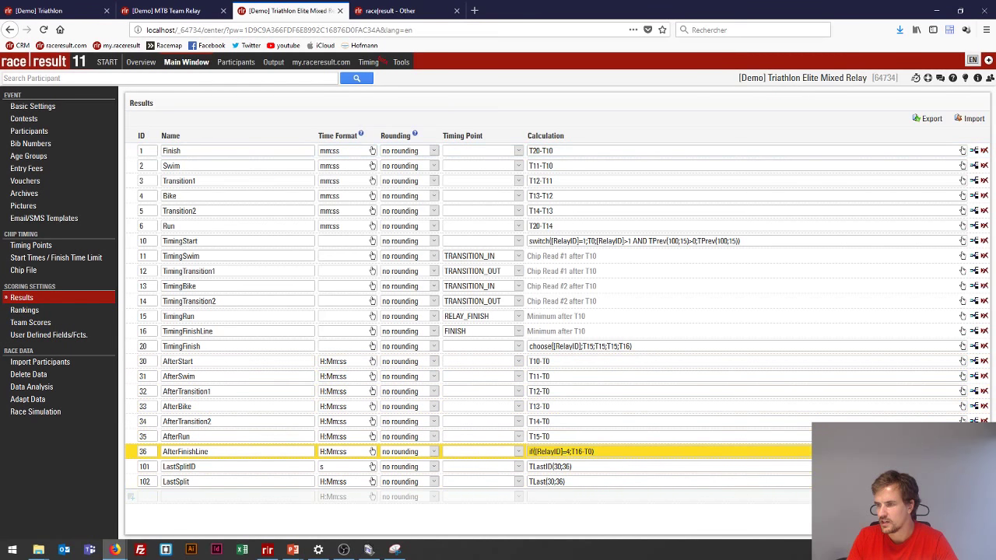
key("ctrl+a")
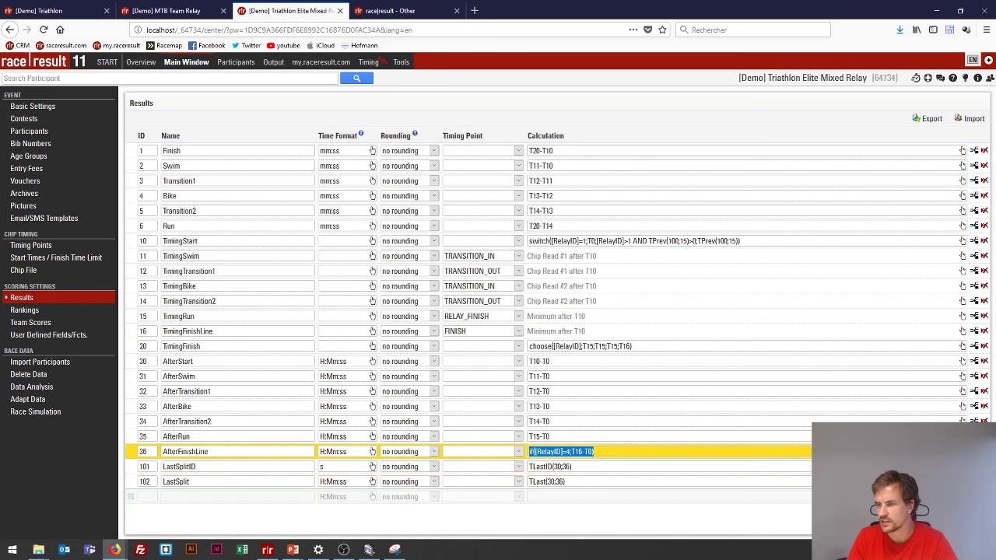
Step: Highlight the "=4" part of the RelayID condition in the AfterFinishLine calculation
left_click(561, 451)
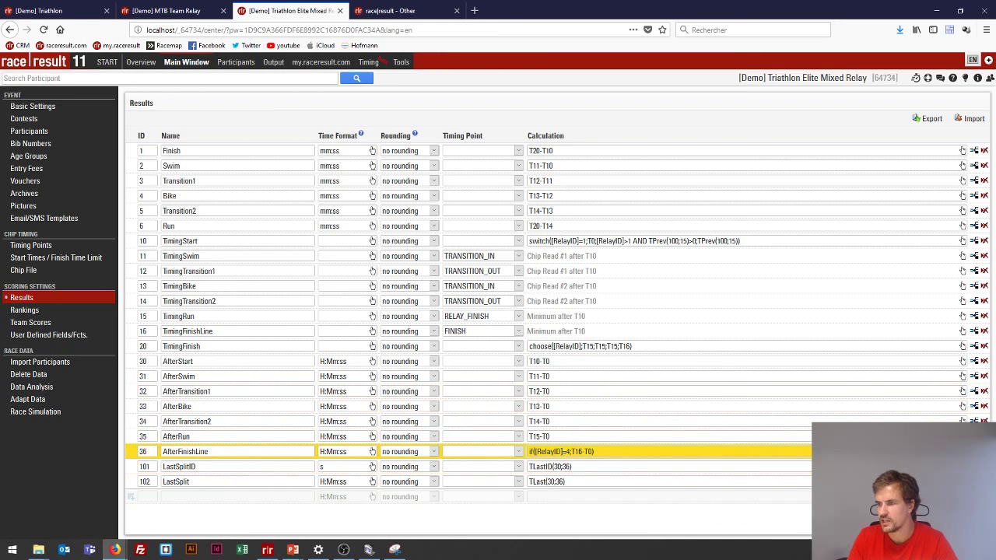
left_click_drag(562, 451, 571, 452)
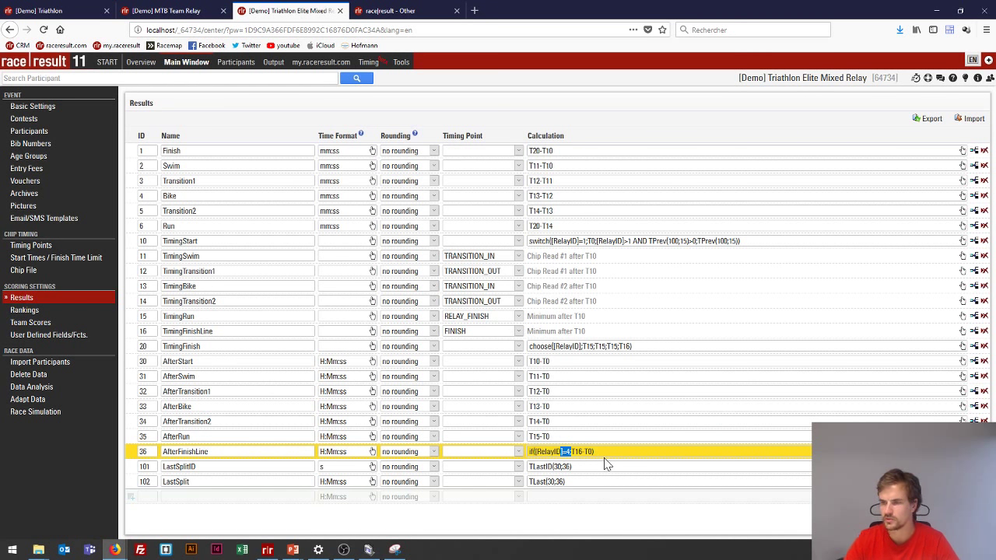
Step: View the LIVE output list and look through the rankings of all four relay legs
left_click(286, 64)
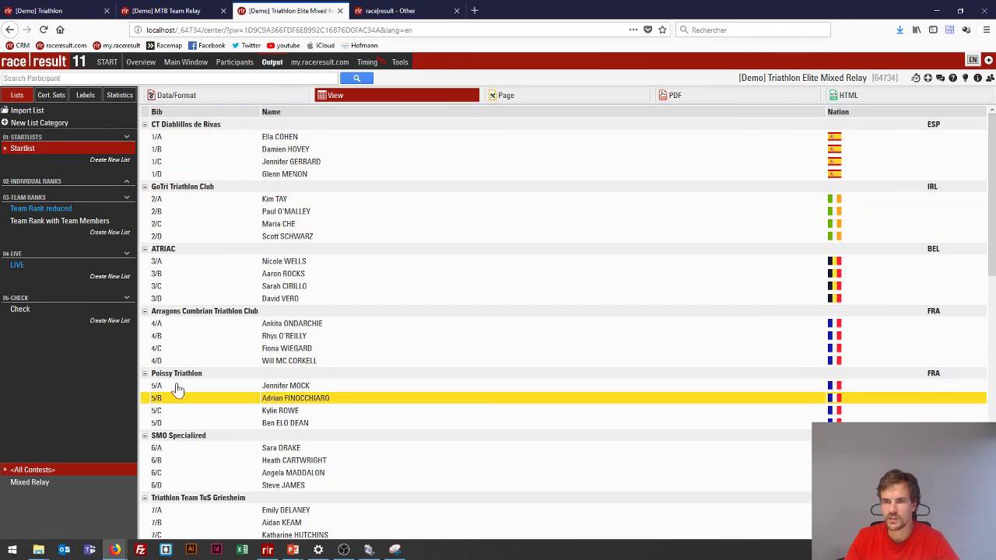
left_click(17, 265)
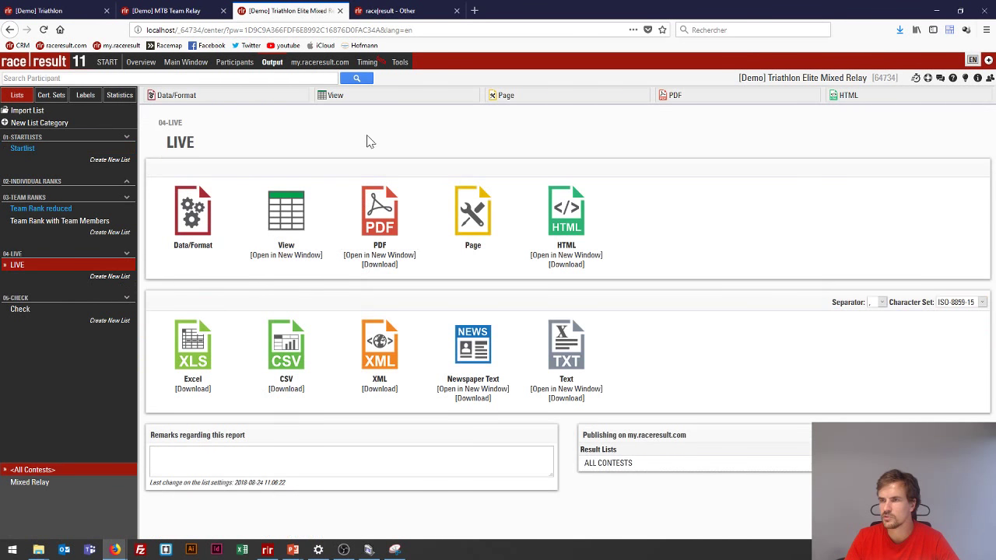
left_click(345, 100)
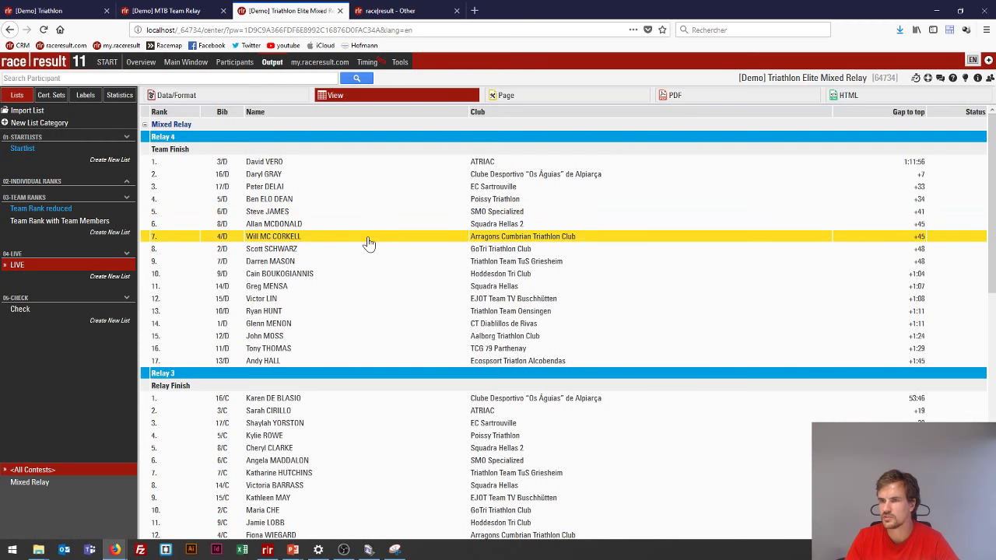
scroll(583, 211, "down", 7)
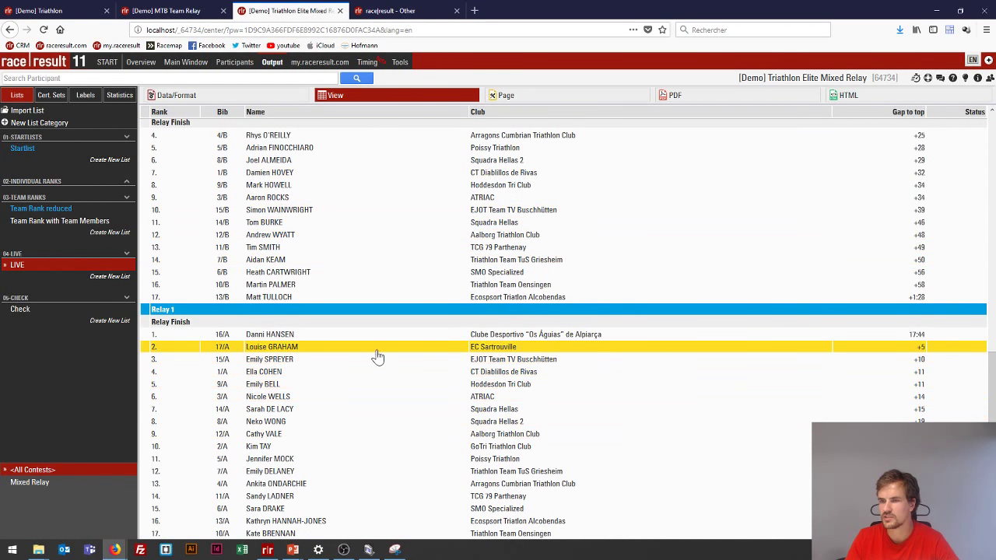
scroll(536, 305, "up", 10)
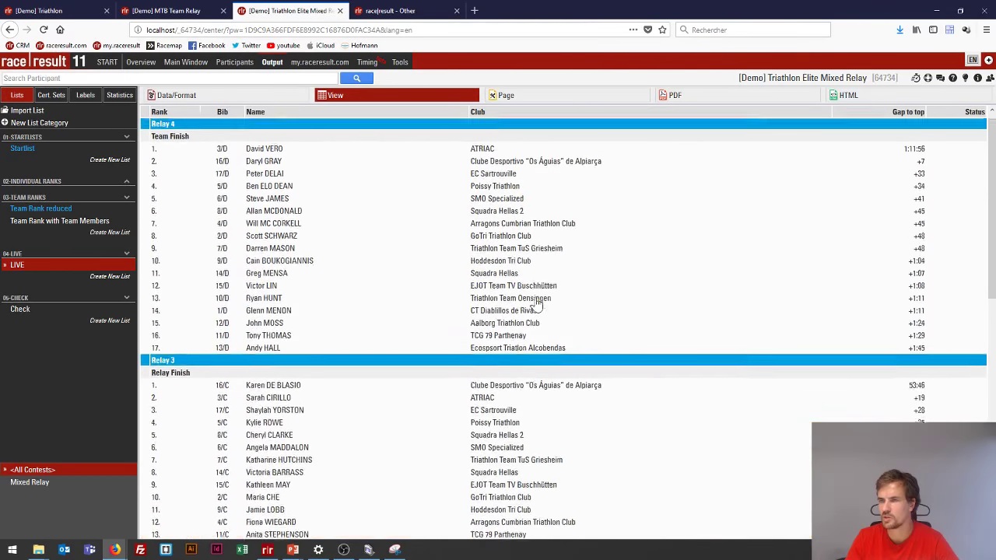
scroll(537, 305, "down", 10)
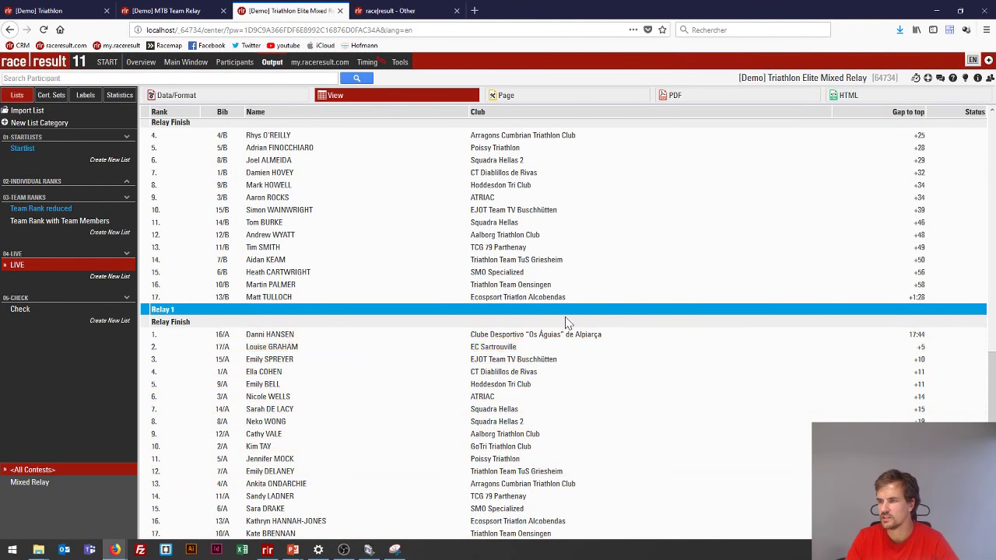
scroll(566, 323, "up", 10)
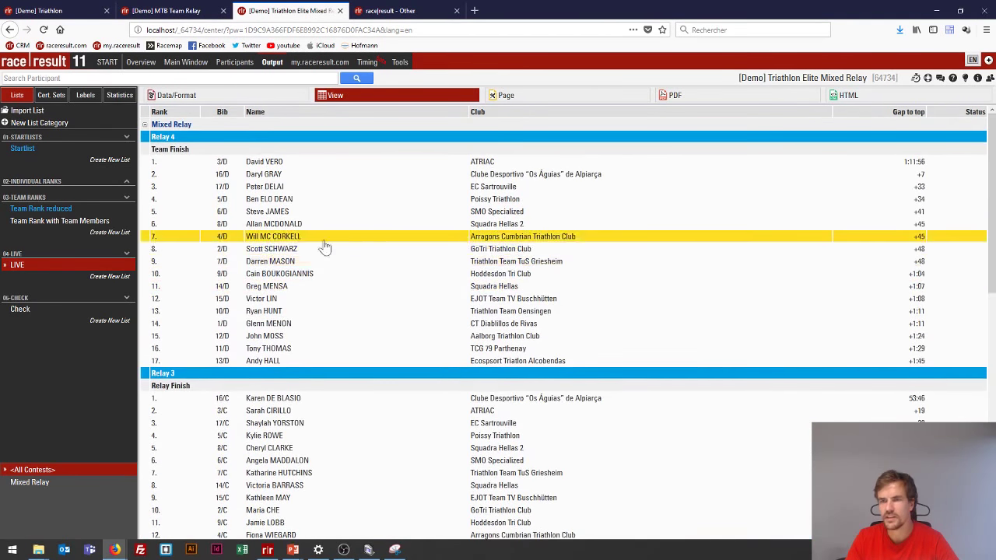
Step: View the Team Rank with Team Members list, and review the Team Rank reduced list's output and field settings
left_click(60, 221)
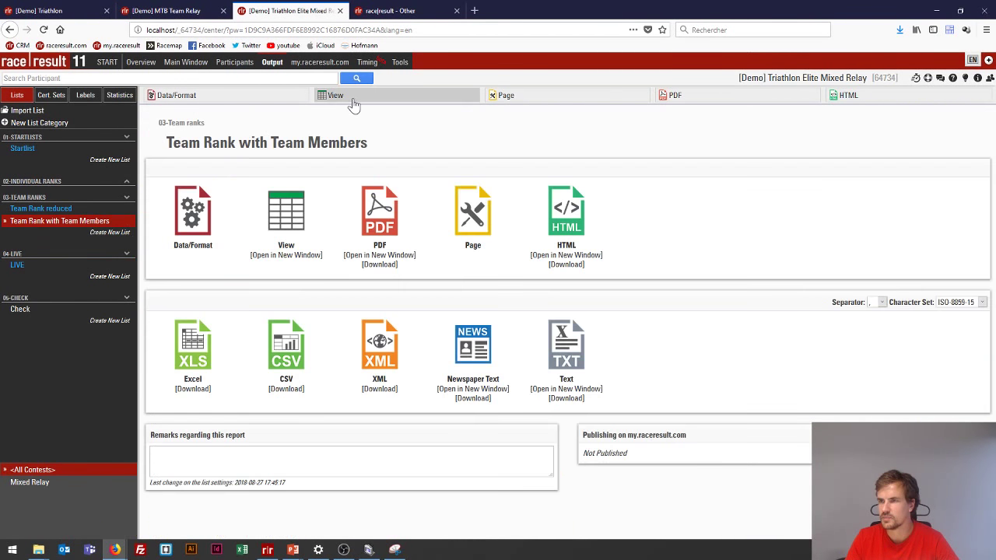
left_click(353, 100)
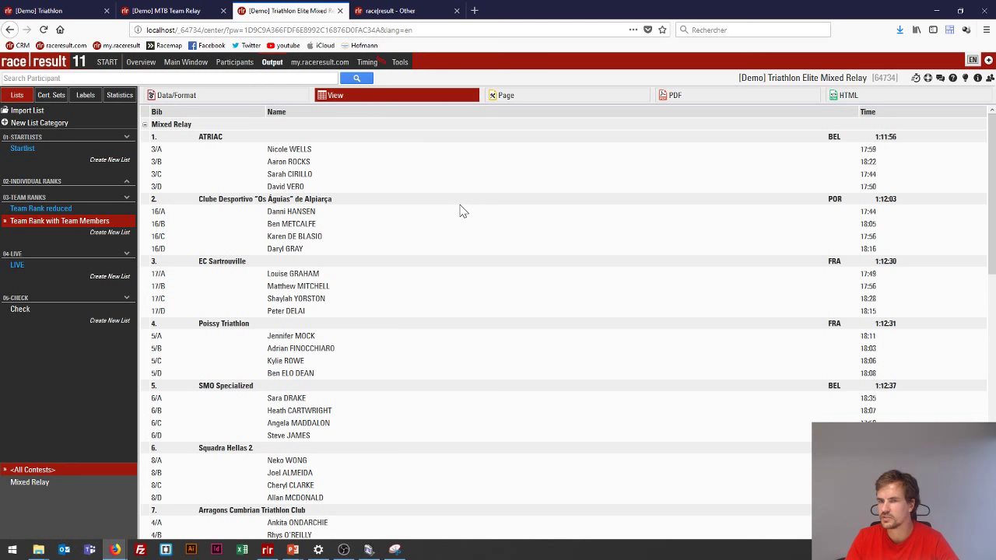
left_click(24, 209)
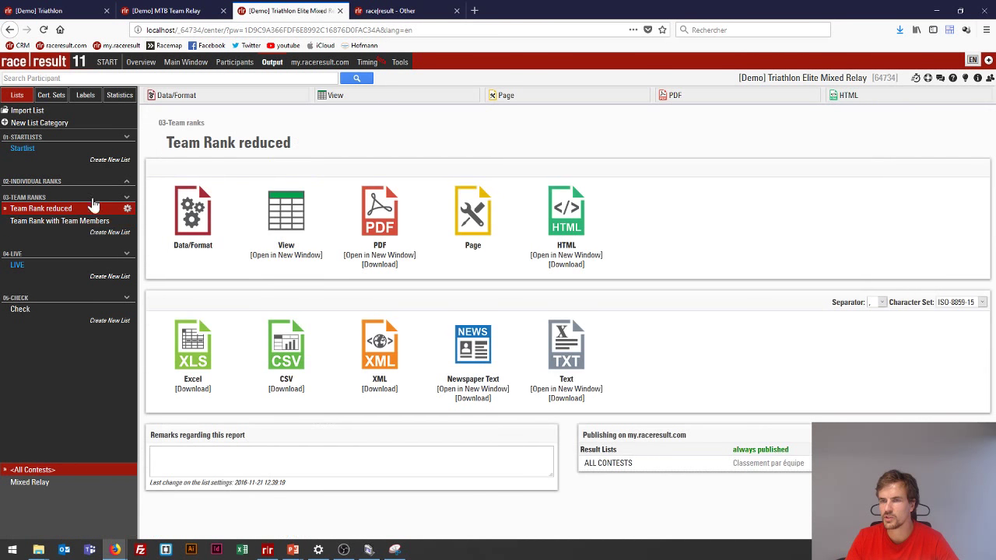
left_click(196, 99)
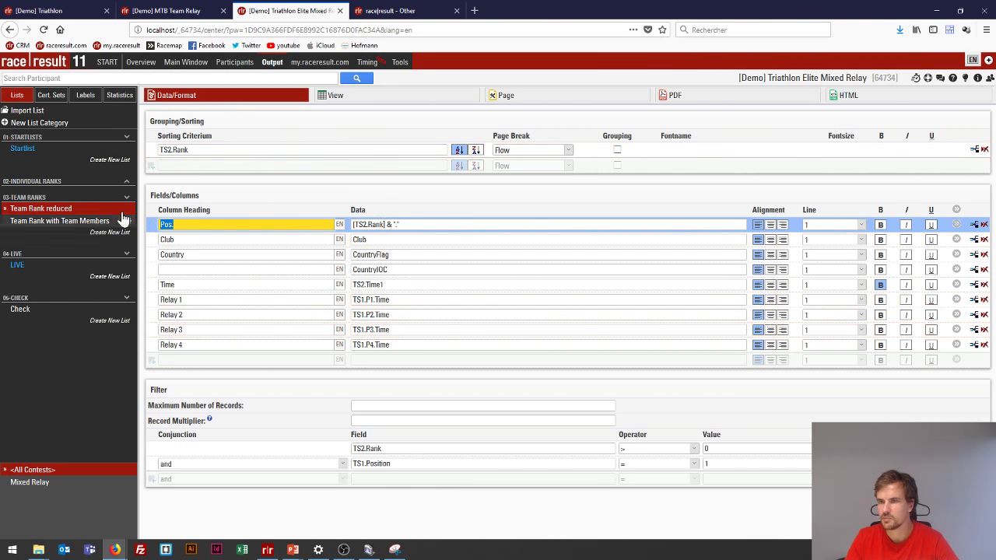
left_click(372, 97)
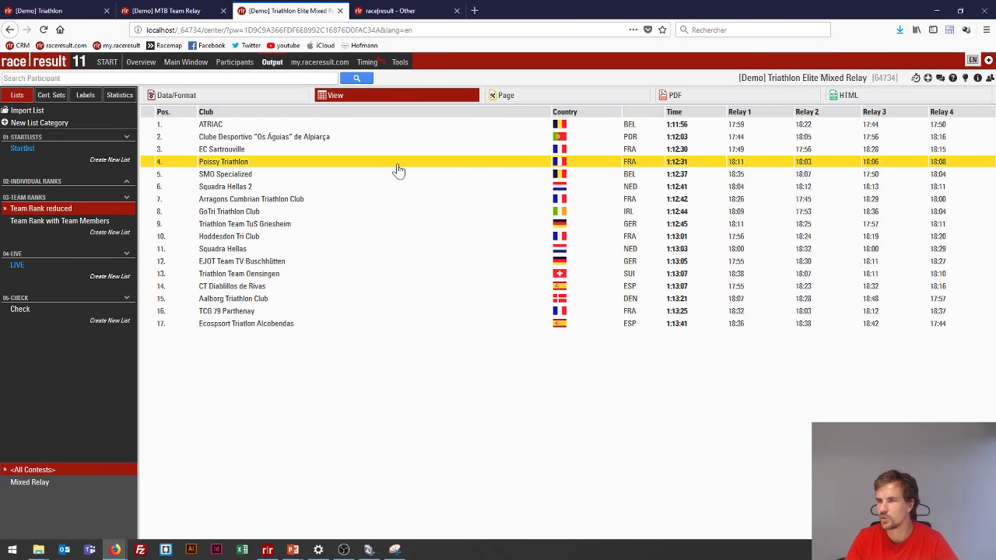
left_click(265, 97)
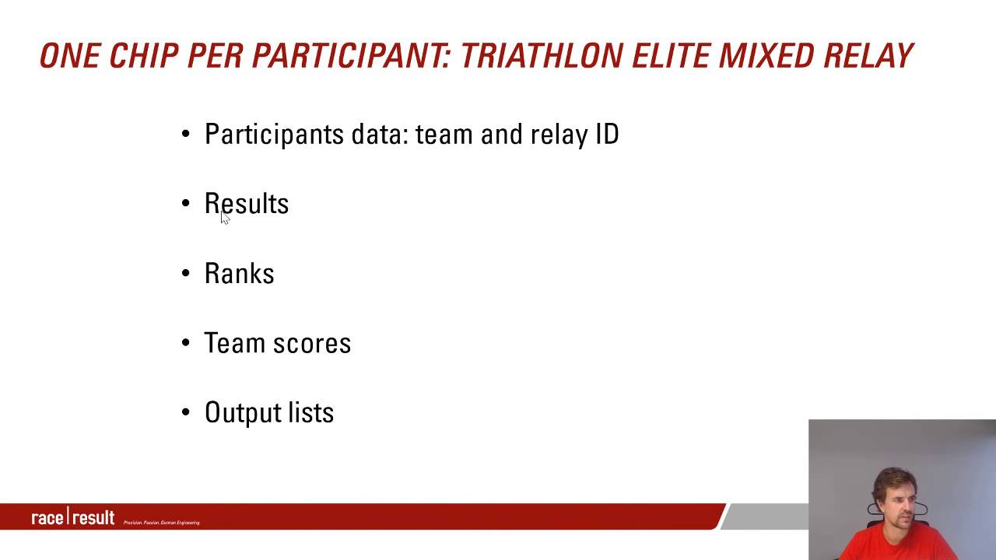
left_click(386, 219)
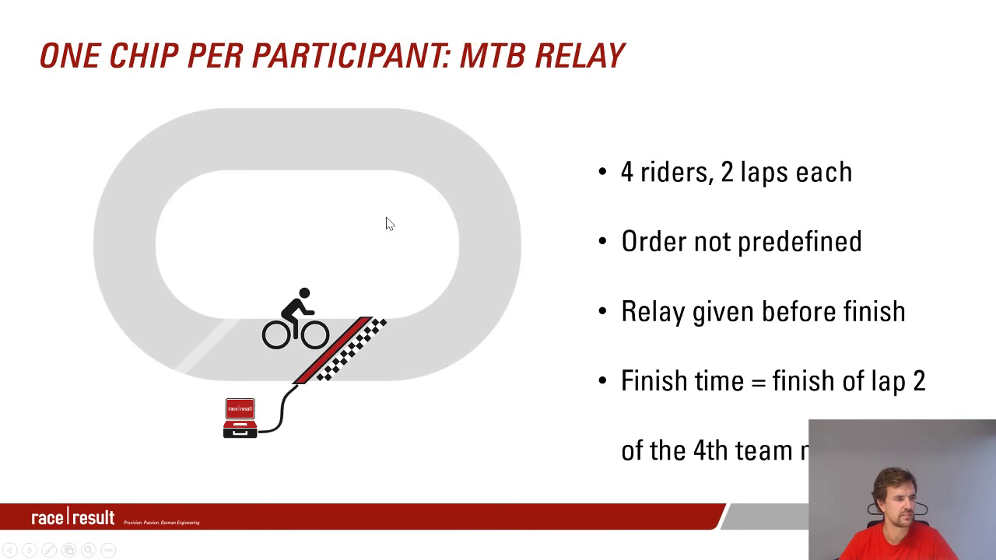
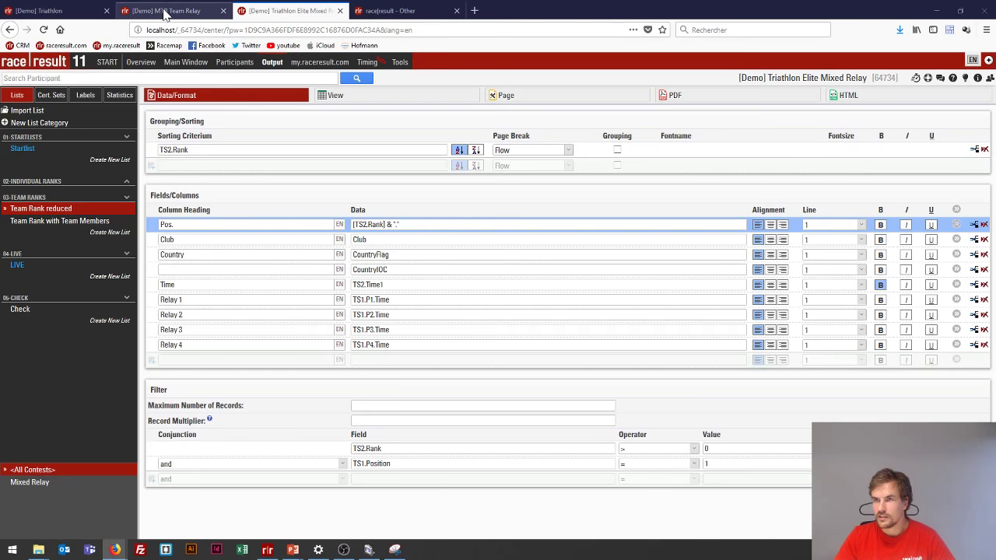
Step: Switch to the MTB Team Relay event and examine the AfterStart, AfterLap1 and AfterFinish entries in its result definitions
left_click(163, 11)
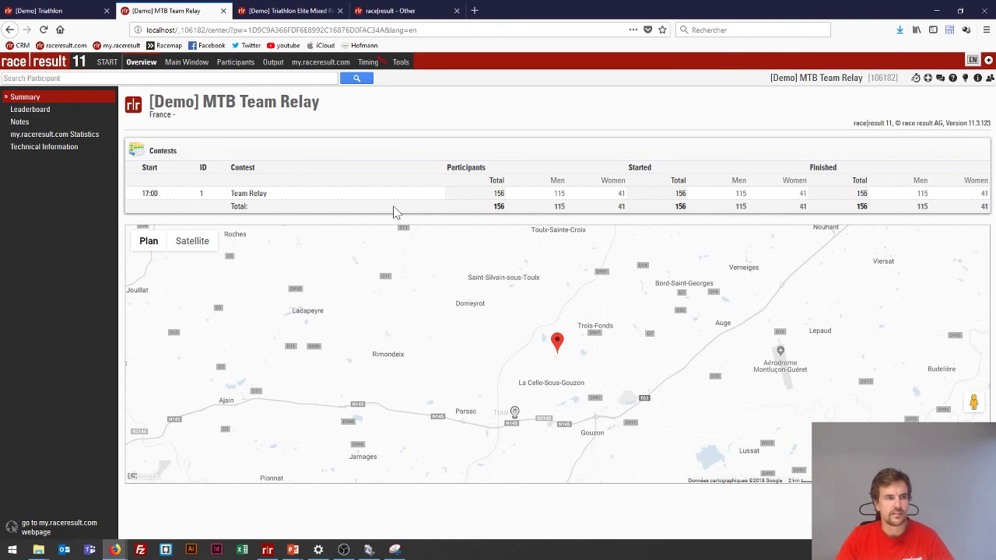
left_click(179, 63)
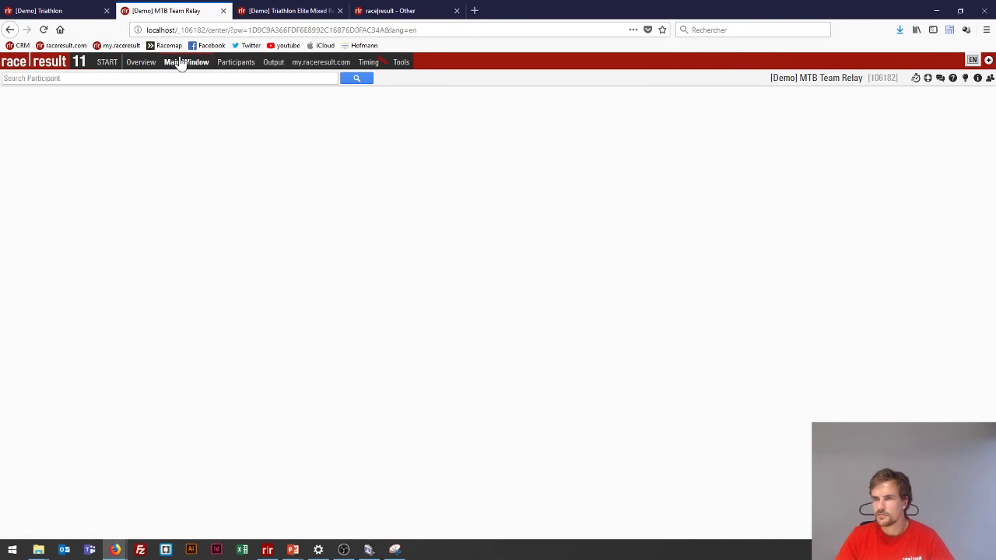
left_click(20, 301)
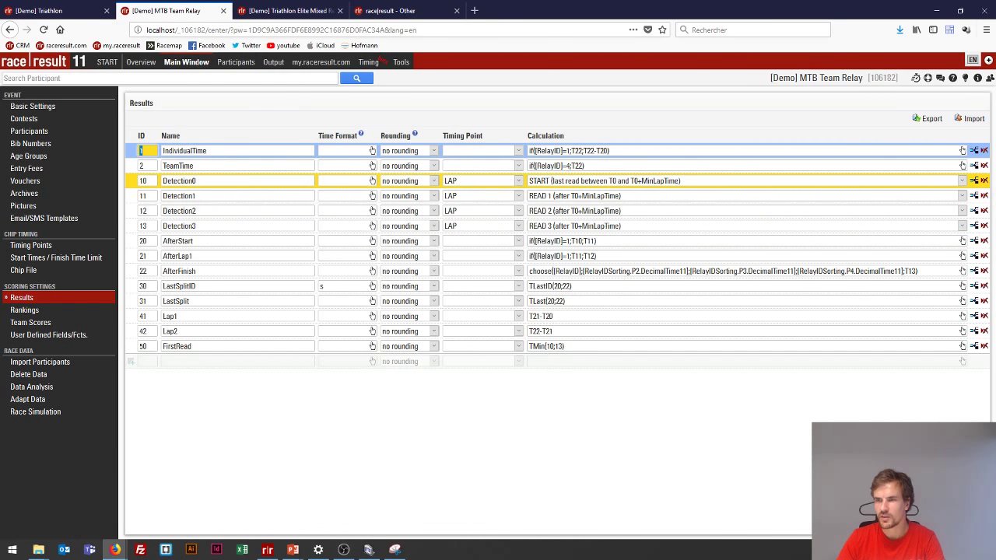
left_click(192, 240)
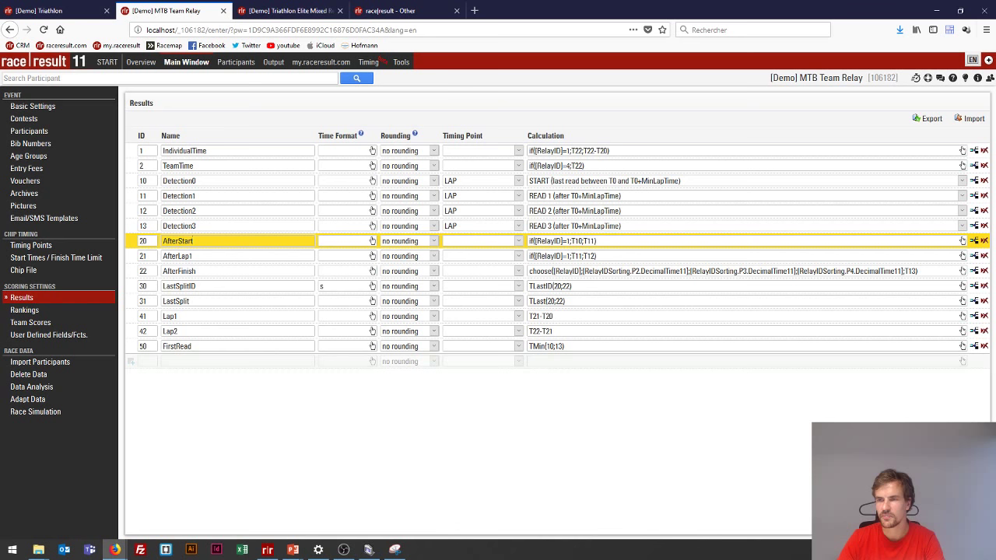
left_click(192, 256)
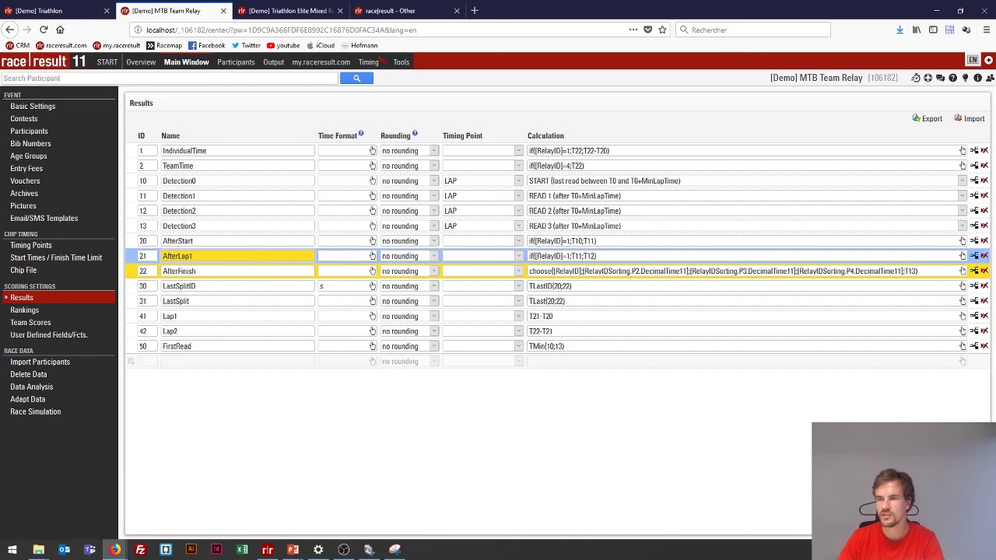
left_click(191, 270)
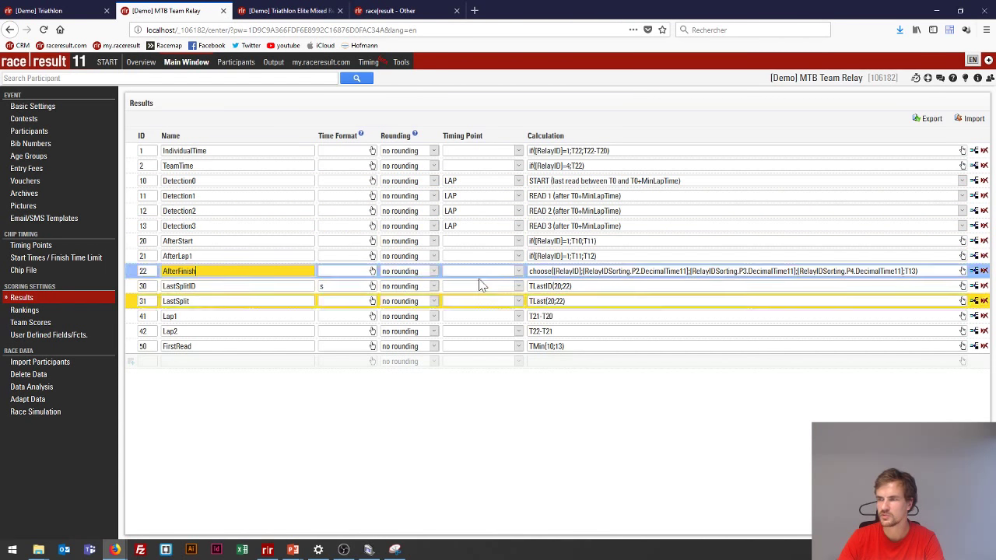
Step: Examine the RelayID-dependent calculations of the AfterStart and AfterLap1 results
left_click(589, 240)
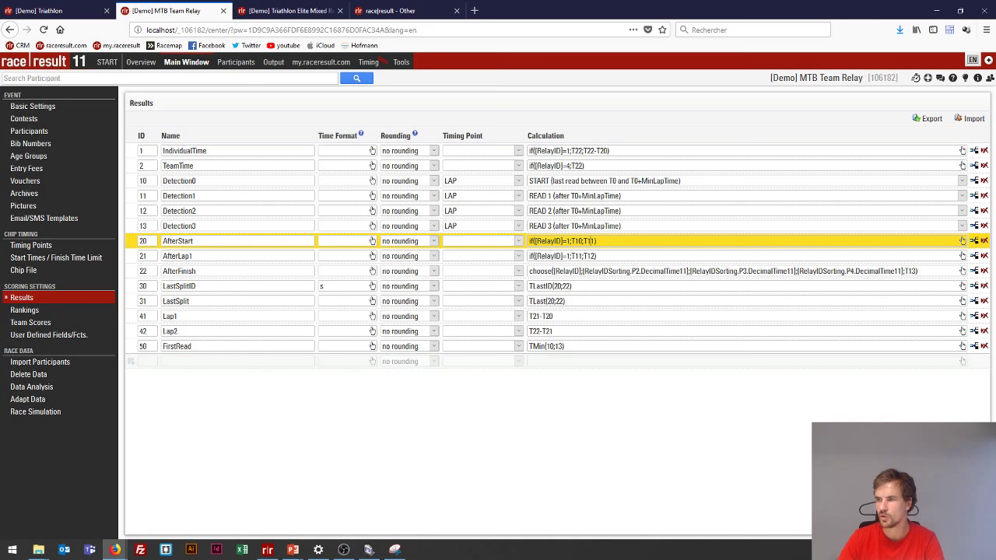
left_click(574, 256)
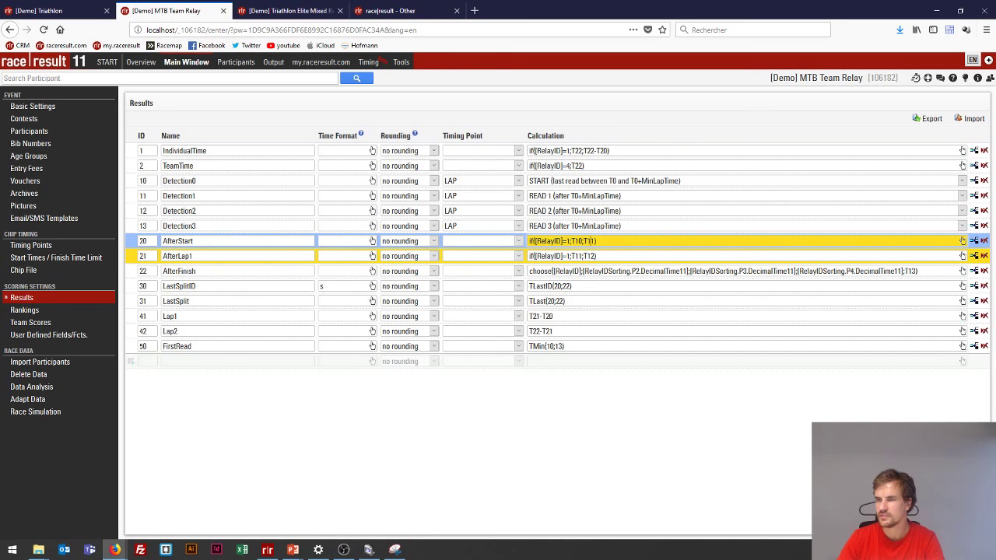
type("1")
Step: Inspect the AfterFinish calculation and highlight its first RelayIDSorting reference
left_click(597, 271)
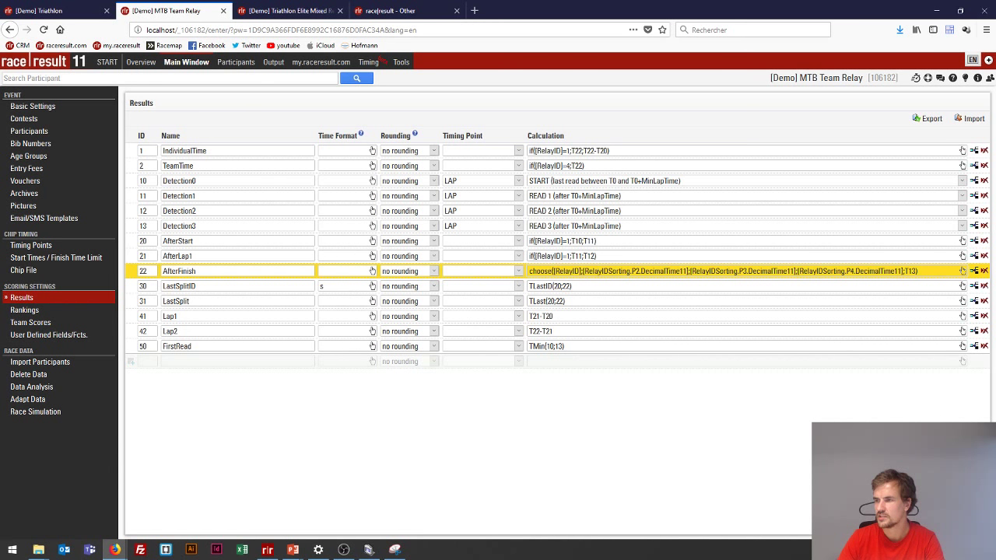
left_click_drag(630, 271, 583, 271)
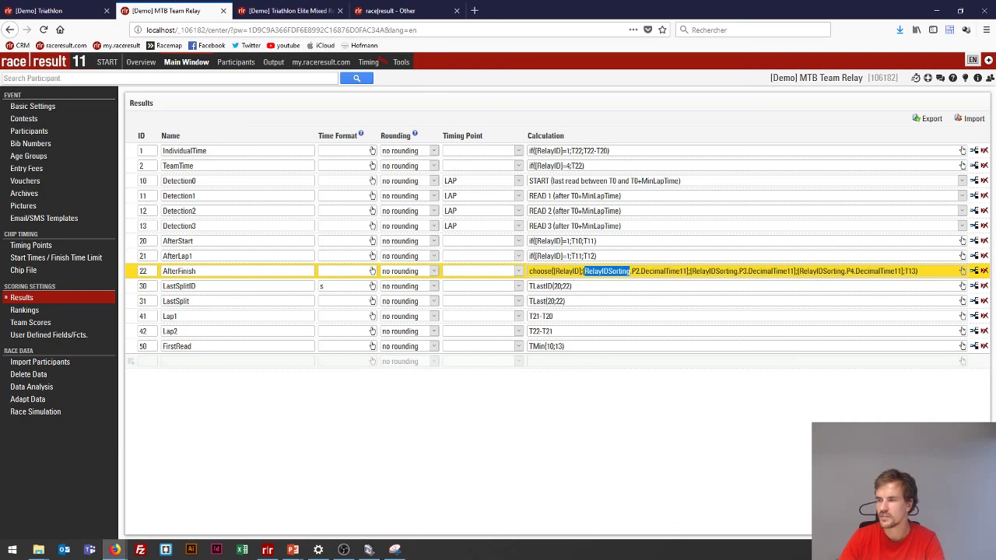
left_click_drag(631, 270, 584, 271)
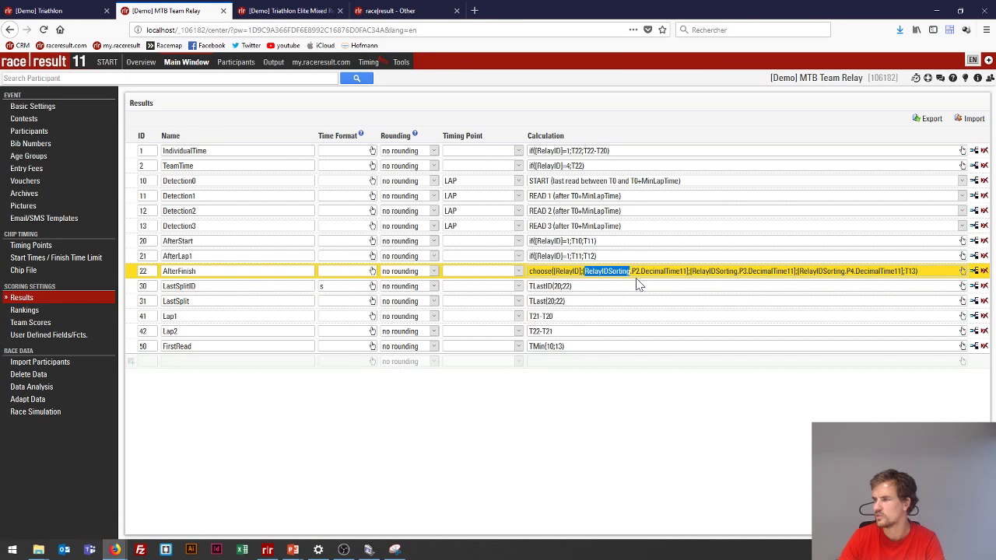
Step: Check how the RelayIDSorting team score orders participants, and inspect the expression of the user-defined field RelayID
left_click(32, 322)
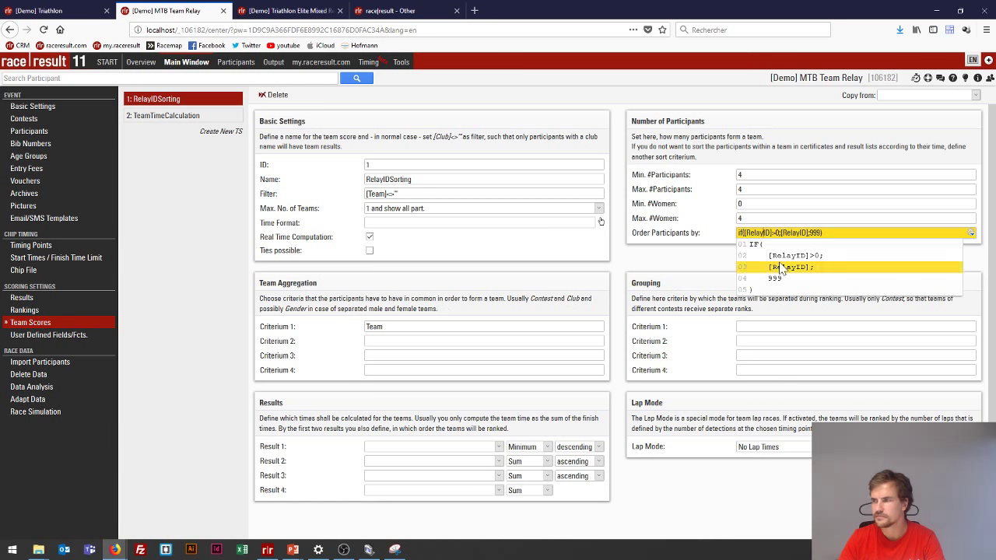
left_click(56, 336)
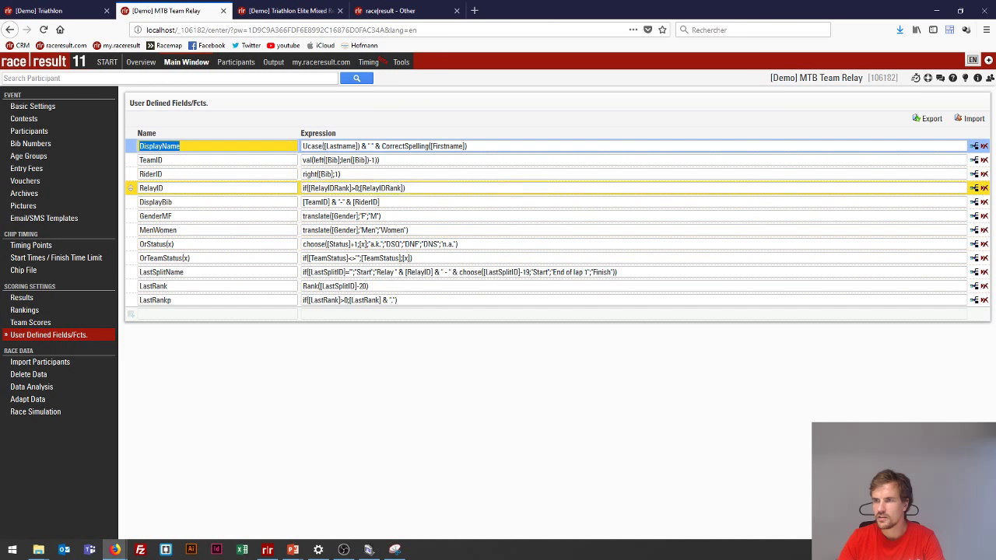
left_click(380, 188)
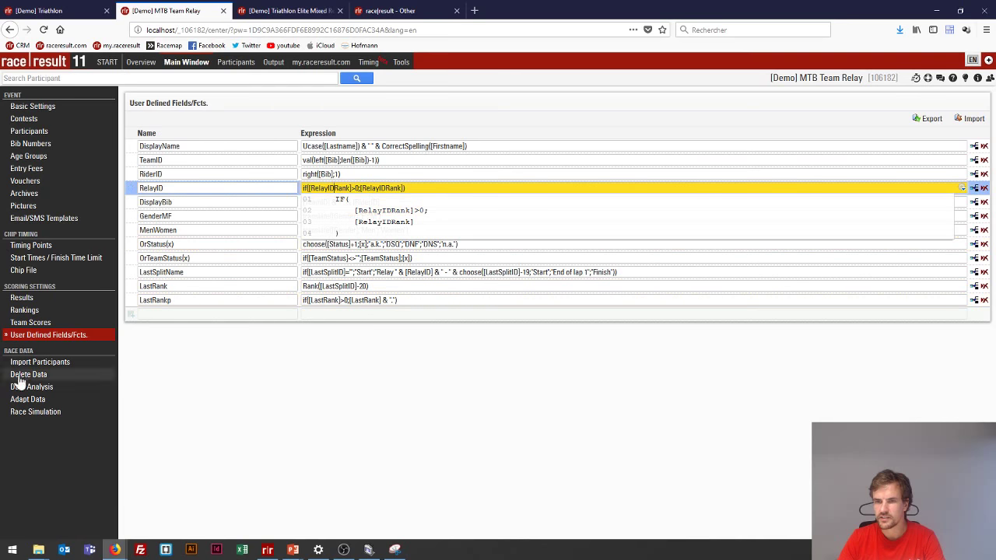
Step: Inspect the RelayIDRank ranking's filter and the FirstRead calculation in the result definitions
left_click(26, 311)
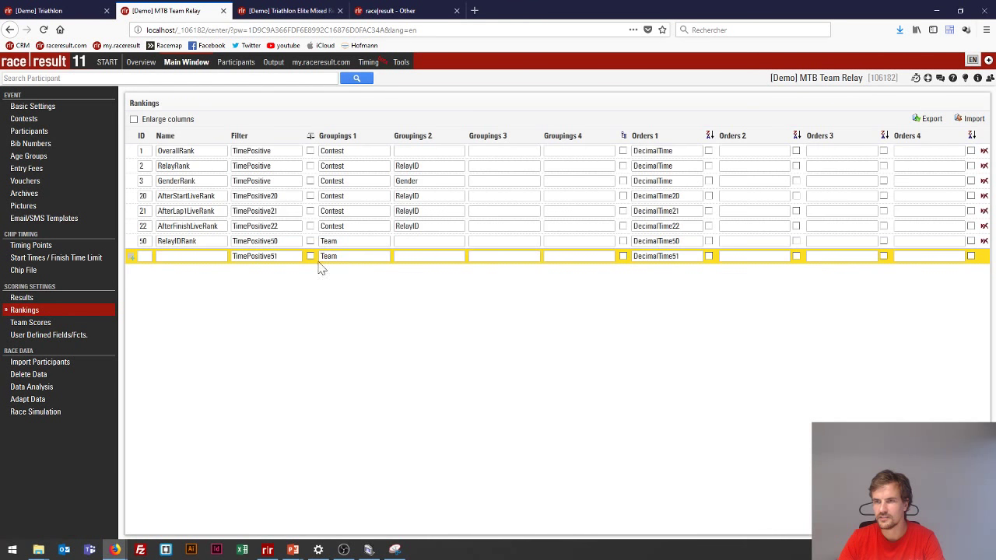
left_click(261, 241)
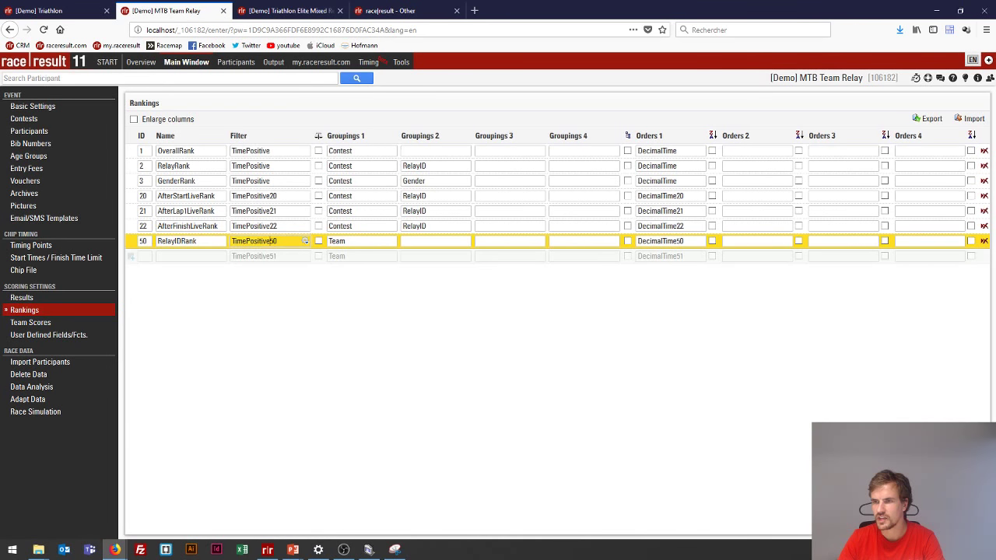
left_click(31, 299)
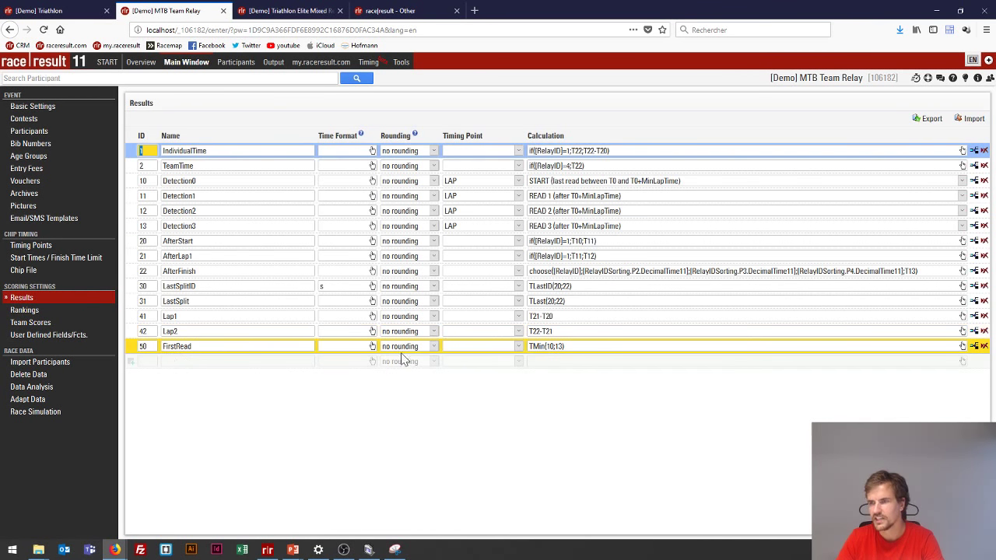
left_click(657, 346)
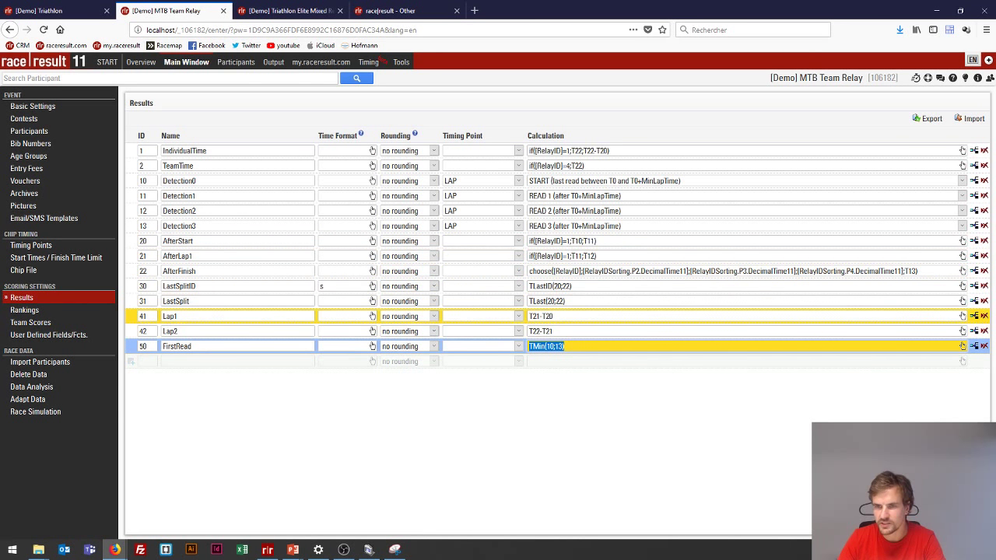
Step: Inspect the TeamTimeCalculation team score and highlight the result it uses as Result 1
left_click(61, 333)
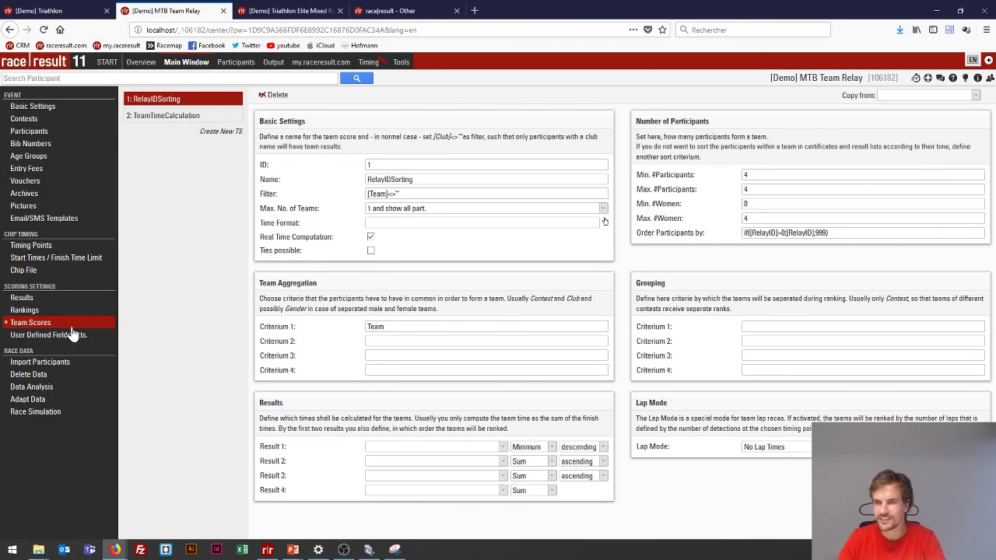
left_click(163, 117)
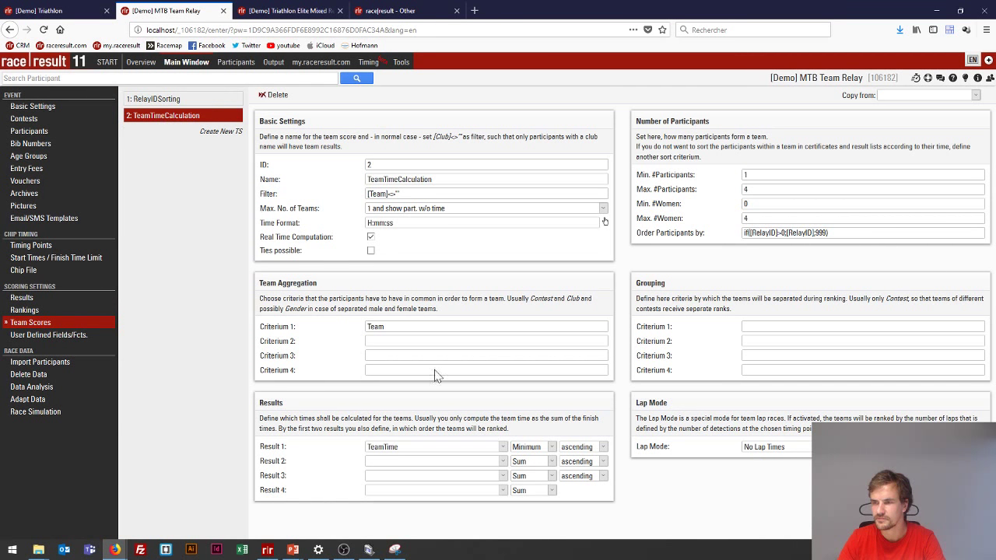
left_click(393, 449)
left_click(393, 449)
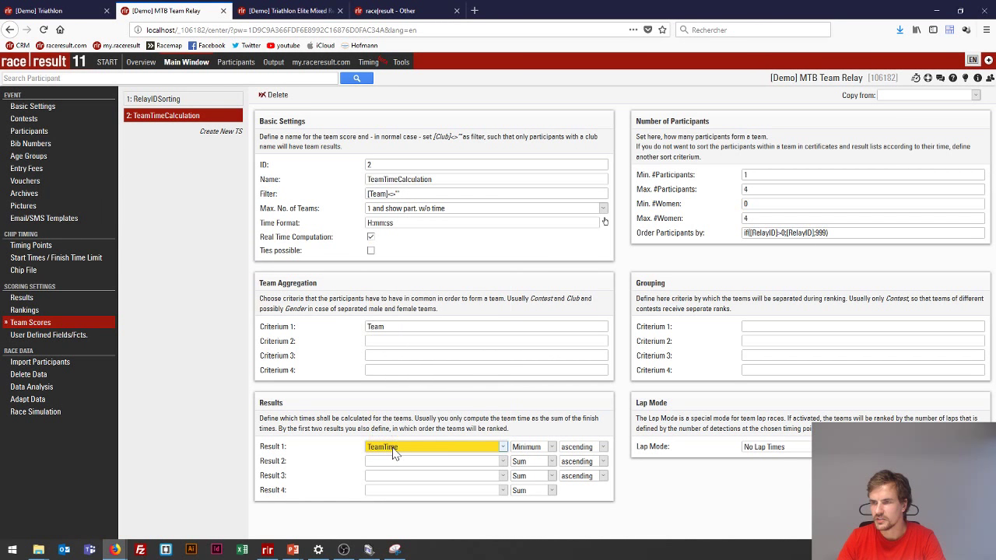
Step: Examine the RelayID condition in the TeamTime result's calculation, and return to the TeamTimeCalculation team score
left_click(72, 301)
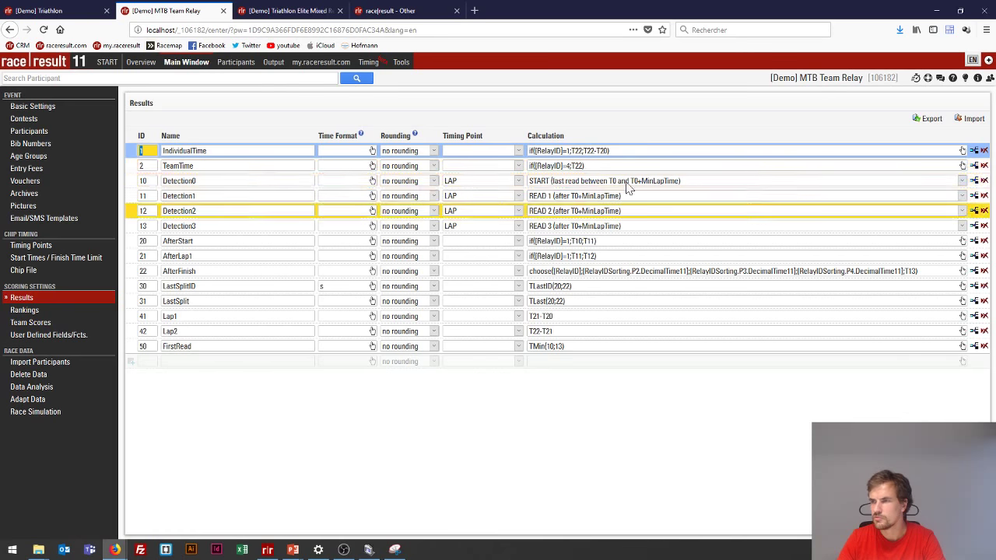
left_click(585, 165)
left_click_drag(585, 165, 540, 166)
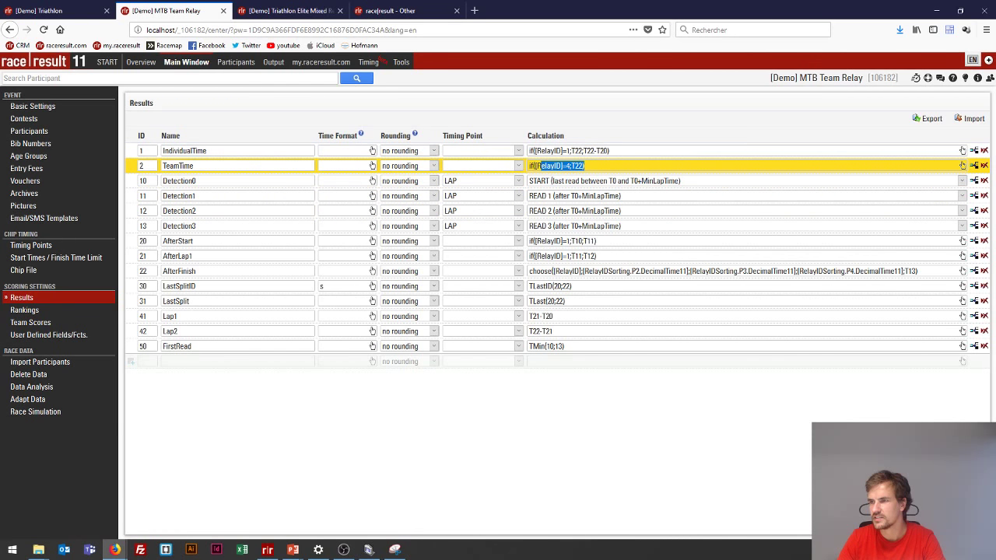
left_click(578, 166)
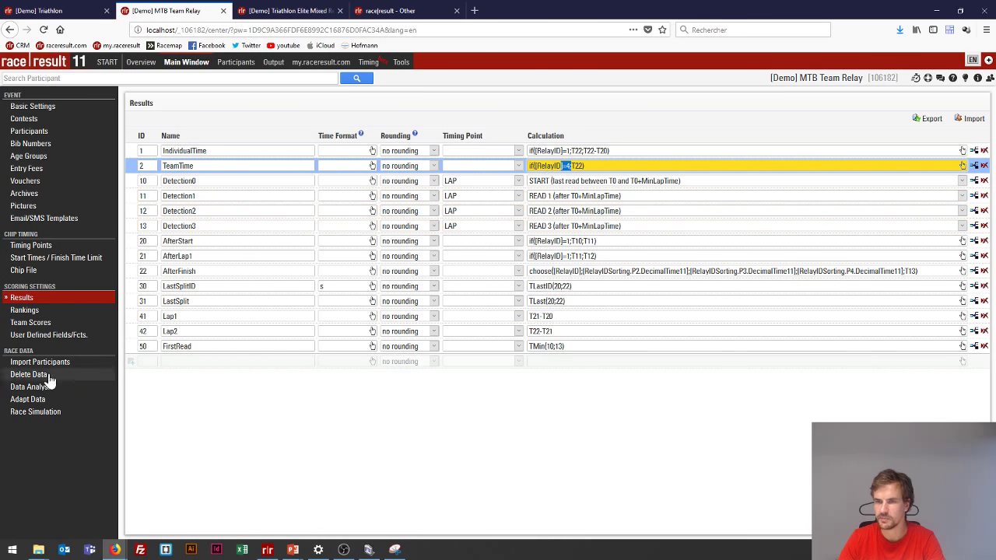
left_click(35, 323)
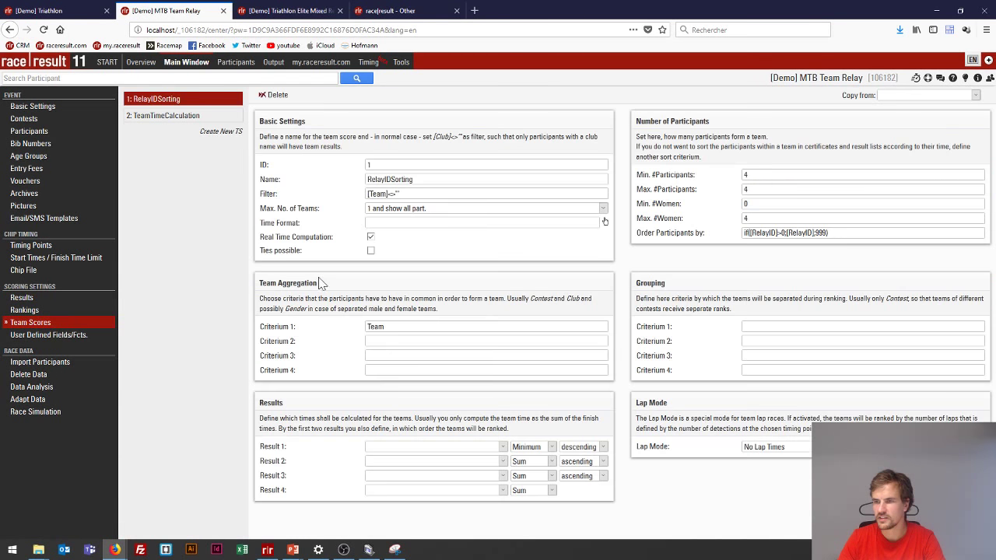
left_click(181, 116)
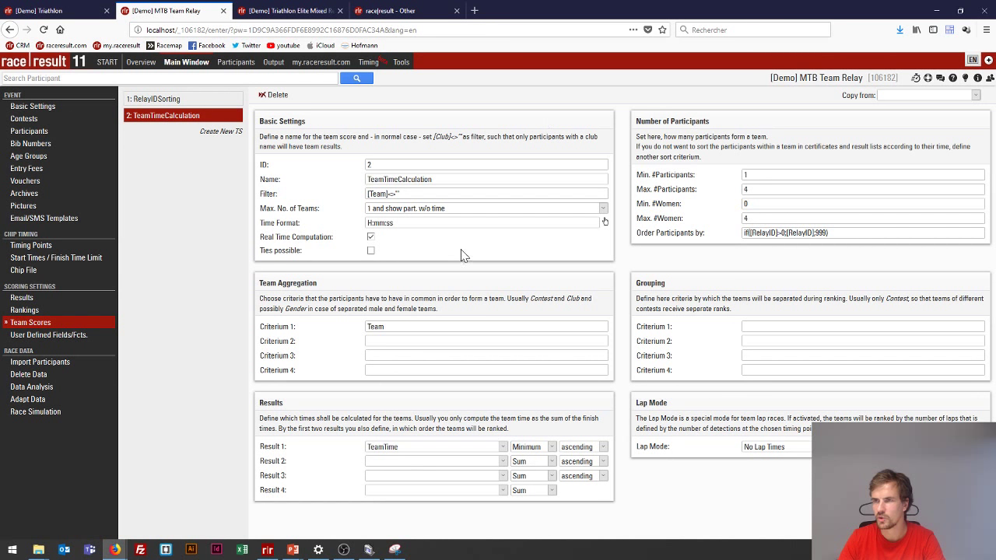
Step: Review the Final Results list's sorting and field definitions, and look through its rendered team results
left_click(272, 64)
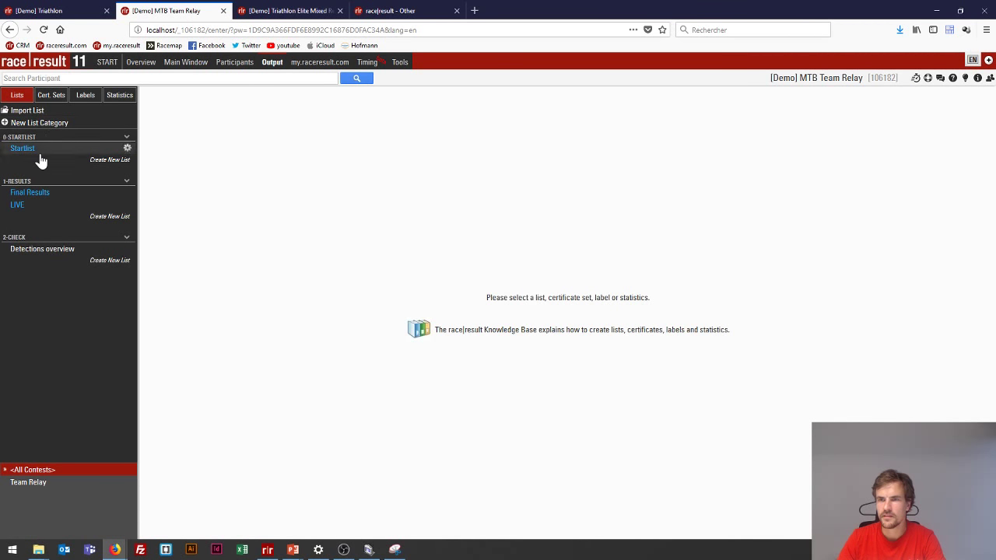
left_click(29, 193)
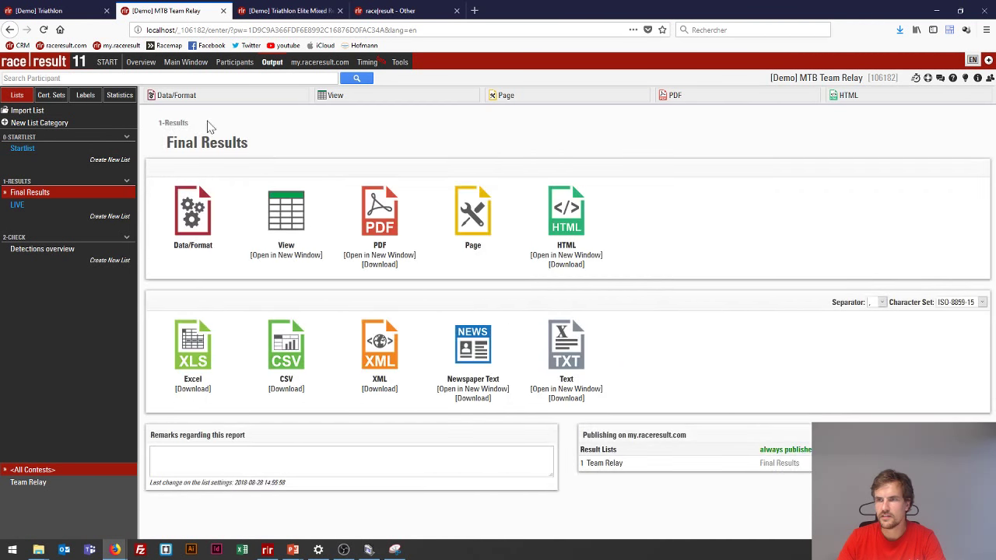
left_click(193, 99)
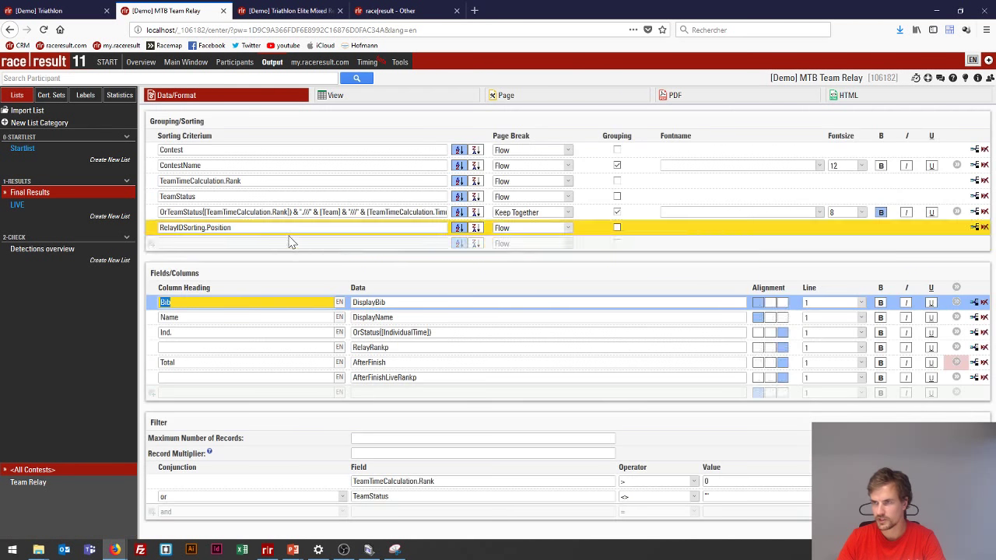
left_click(354, 95)
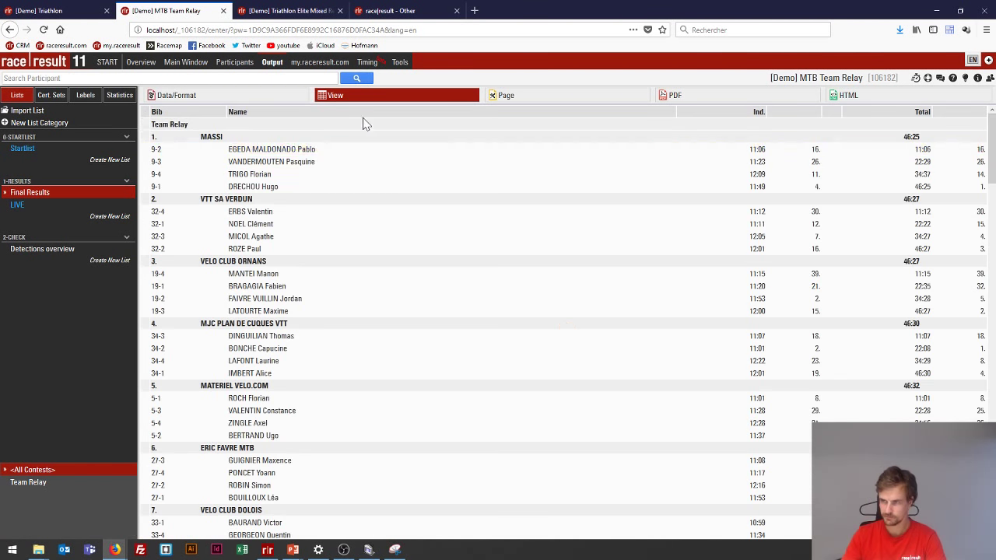
scroll(370, 169, "down", 10)
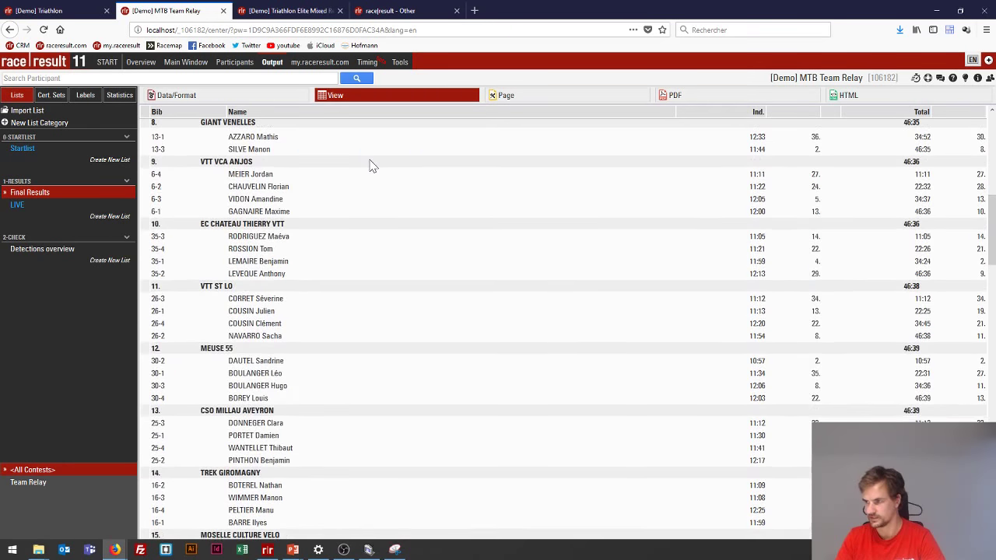
scroll(371, 169, "up", 10)
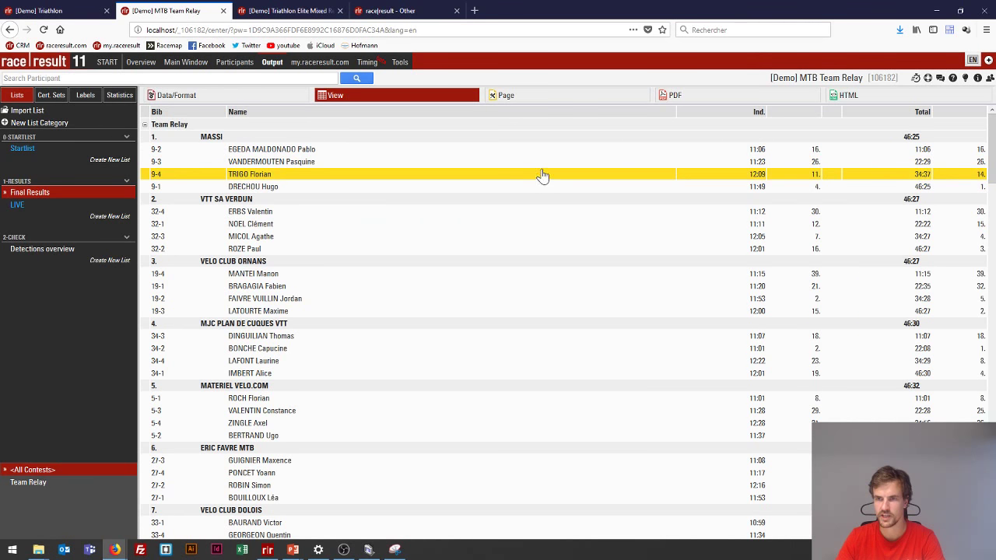
Step: View the Detections overview list and compare the second relay member's Detection1 with the first member's AfterFinish time
left_click(33, 250)
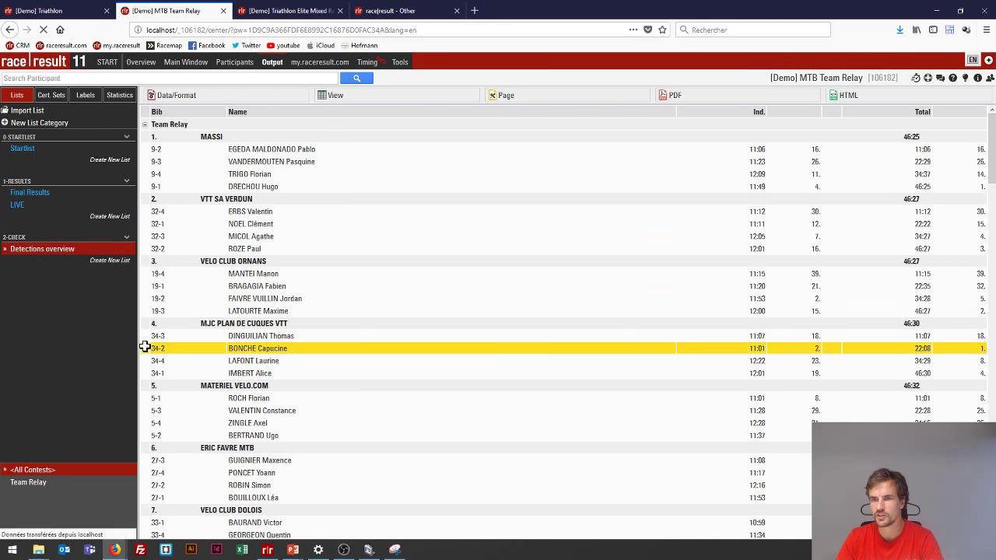
left_click(359, 100)
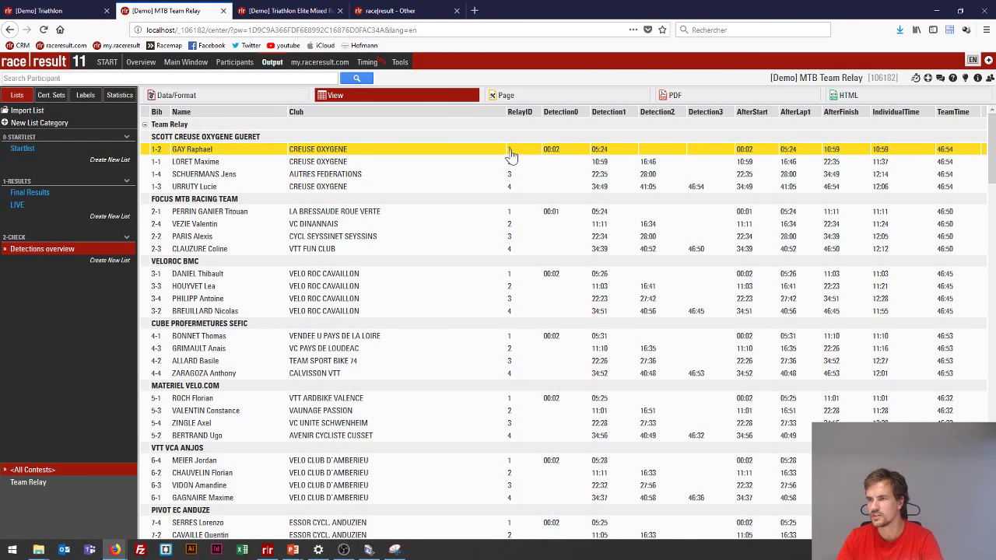
left_click(602, 163)
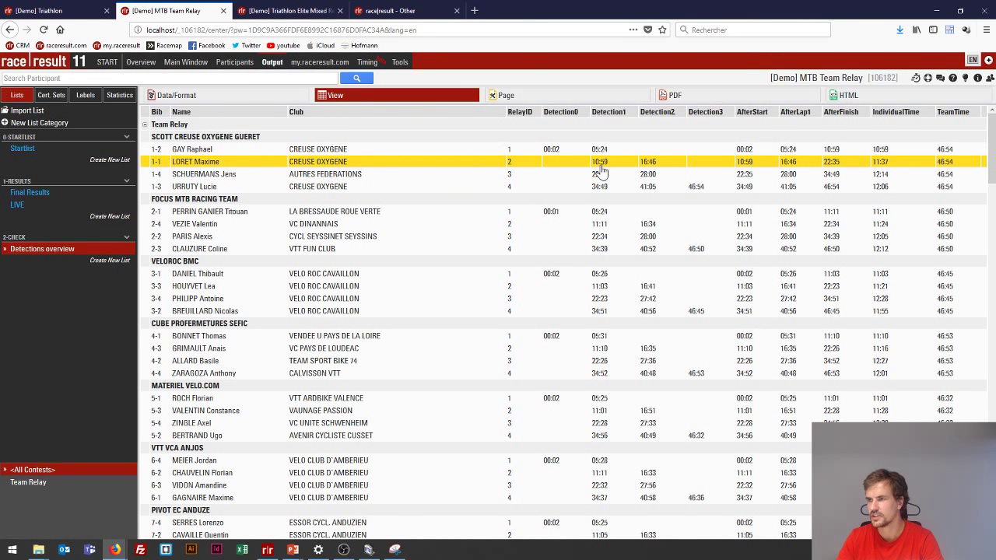
left_click(832, 151)
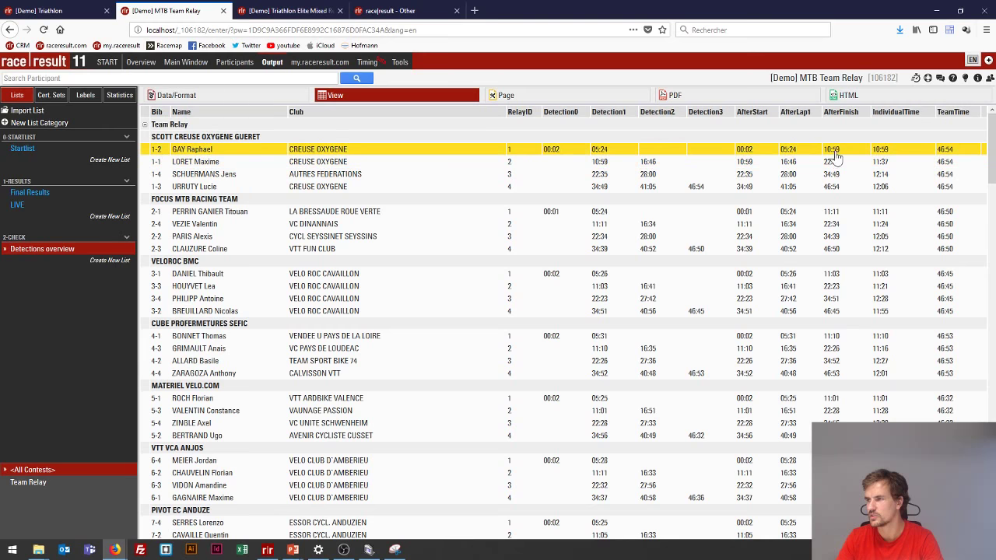
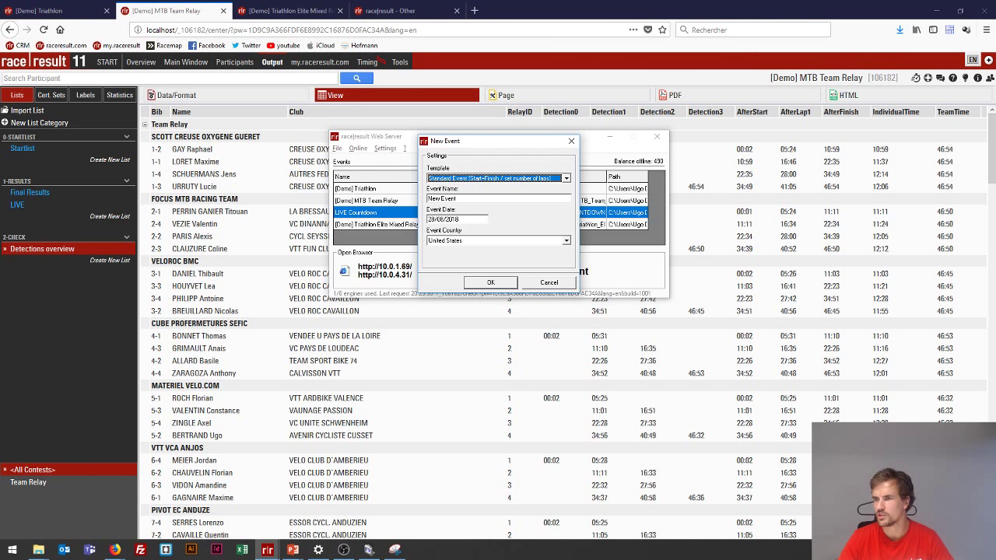
Step: Create and open an event based on the Team Lap Race (e.g. 24h) template, saved as New_Event.ses
left_click(442, 181)
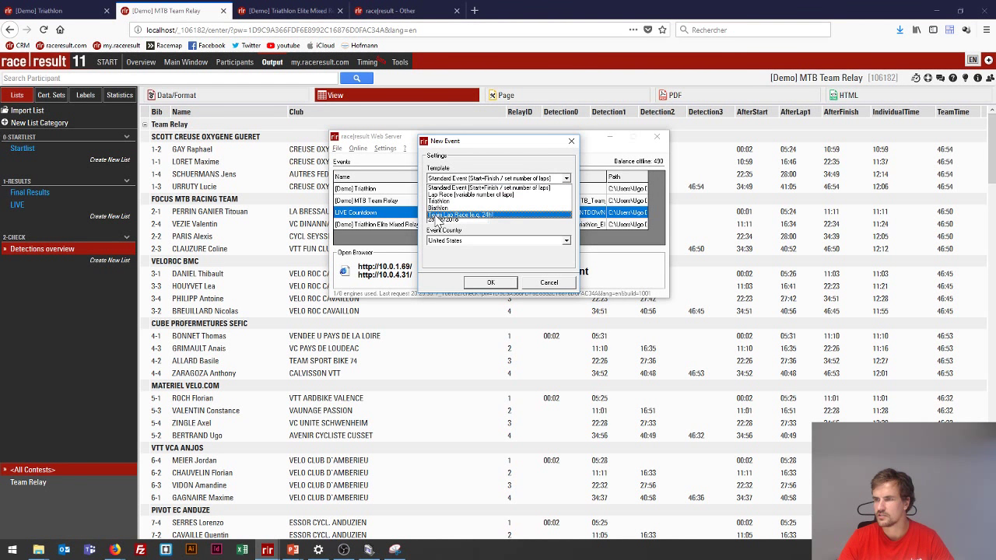
left_click(444, 215)
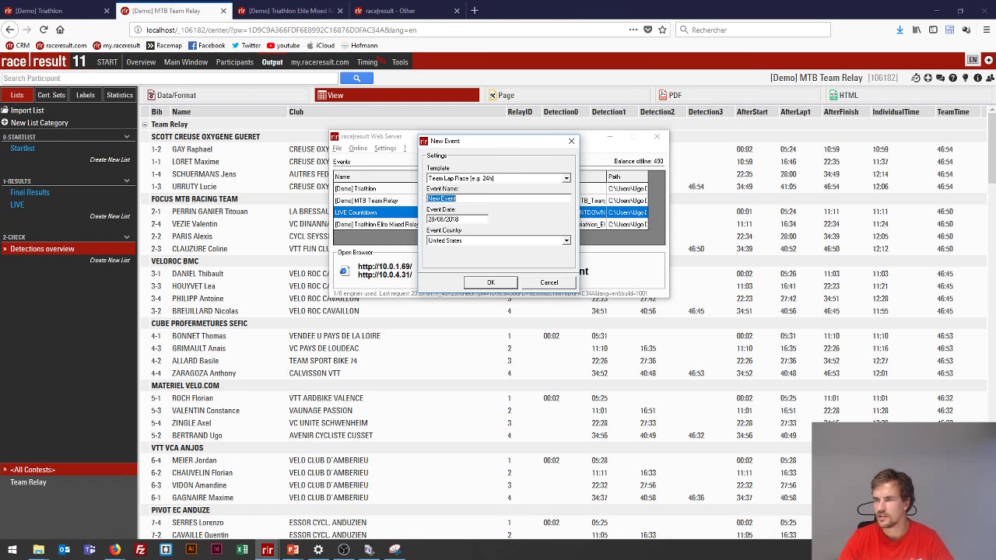
left_click(492, 281)
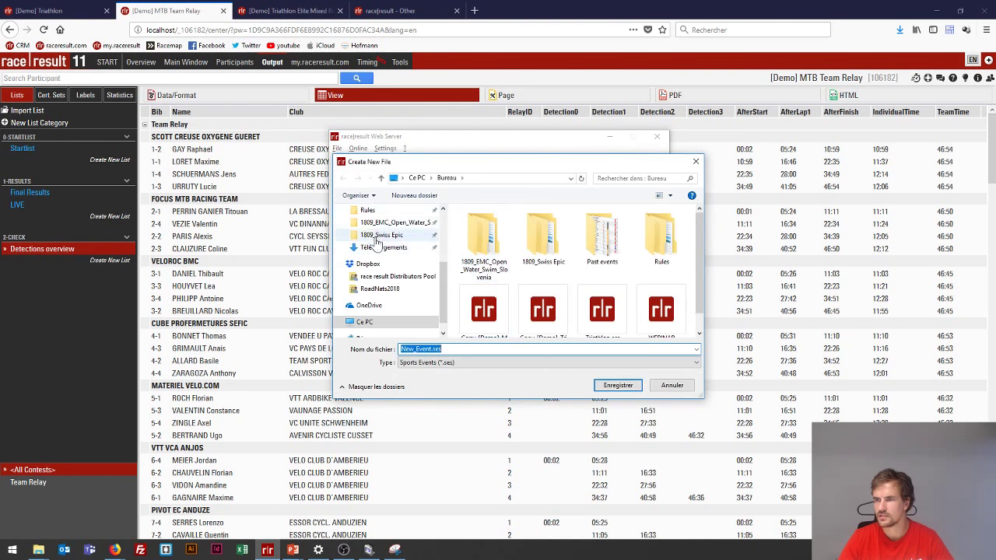
left_click(618, 385)
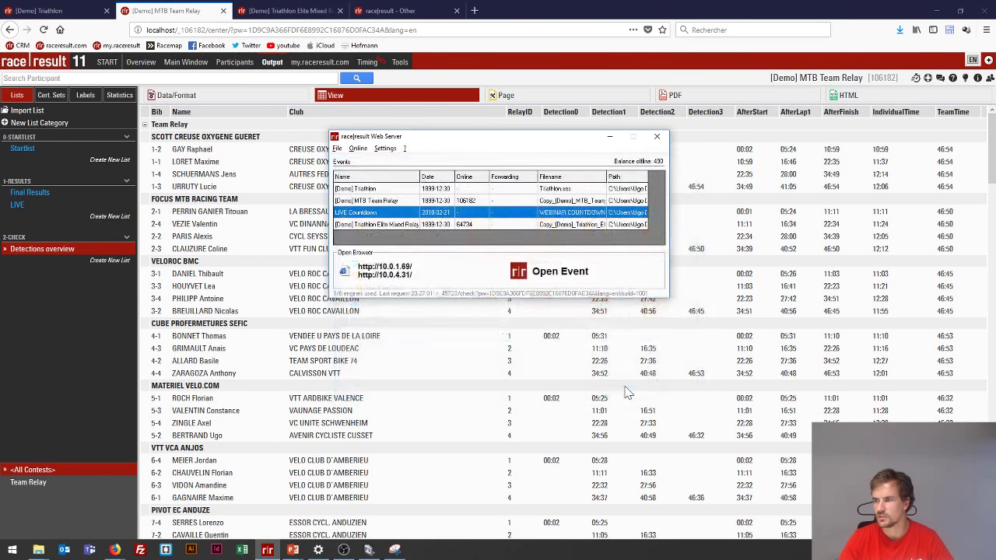
left_click(551, 274)
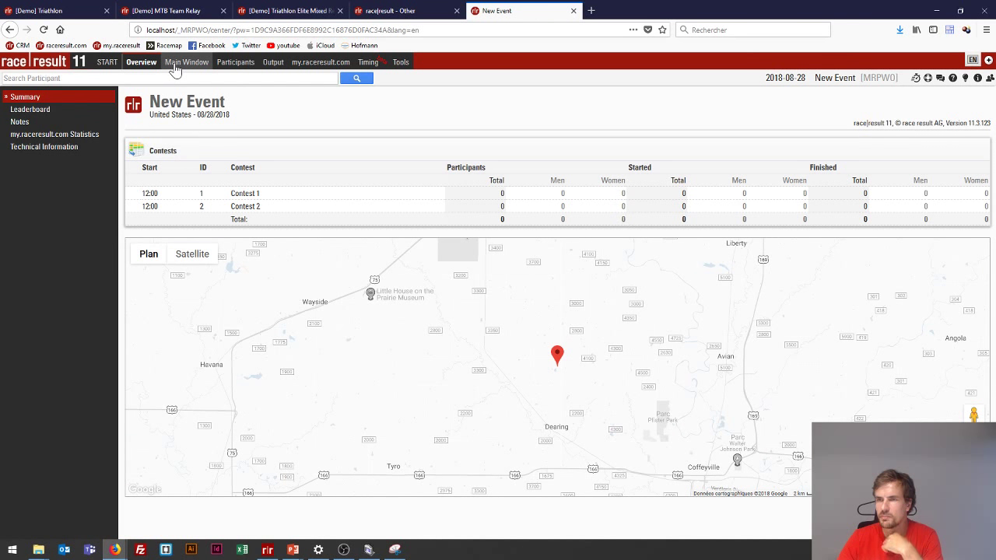
Step: Examine the new event's result definitions and its team score settings, including the lap mode
left_click(175, 64)
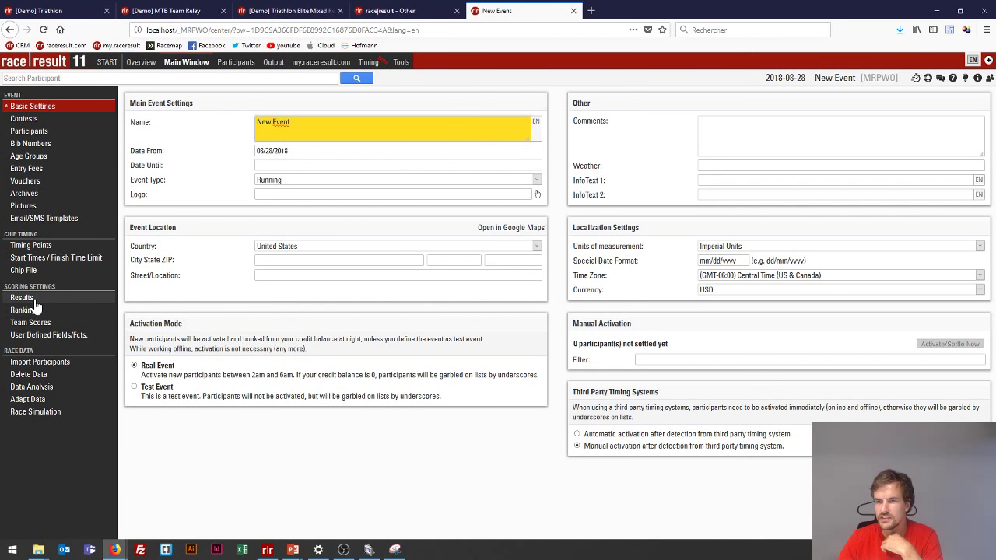
left_click(33, 300)
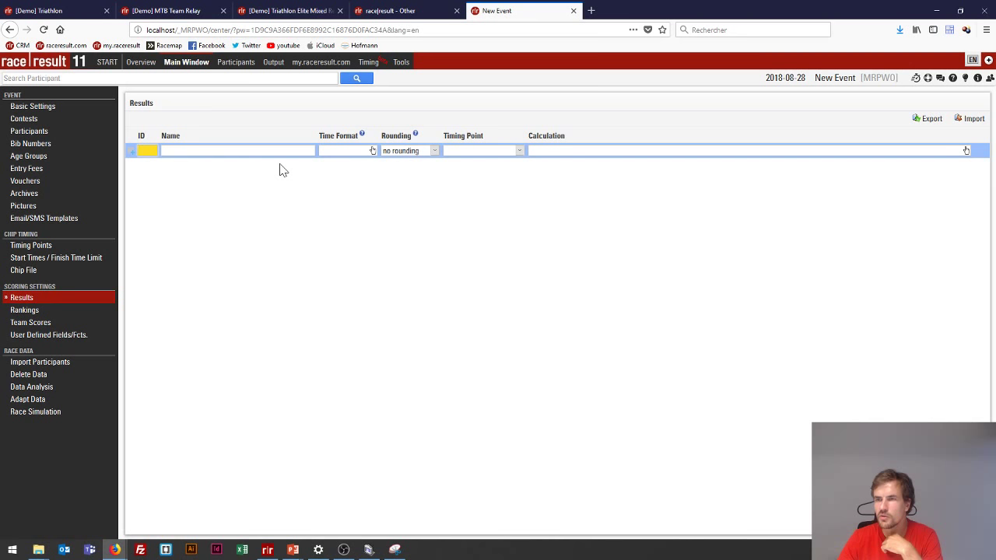
left_click(26, 327)
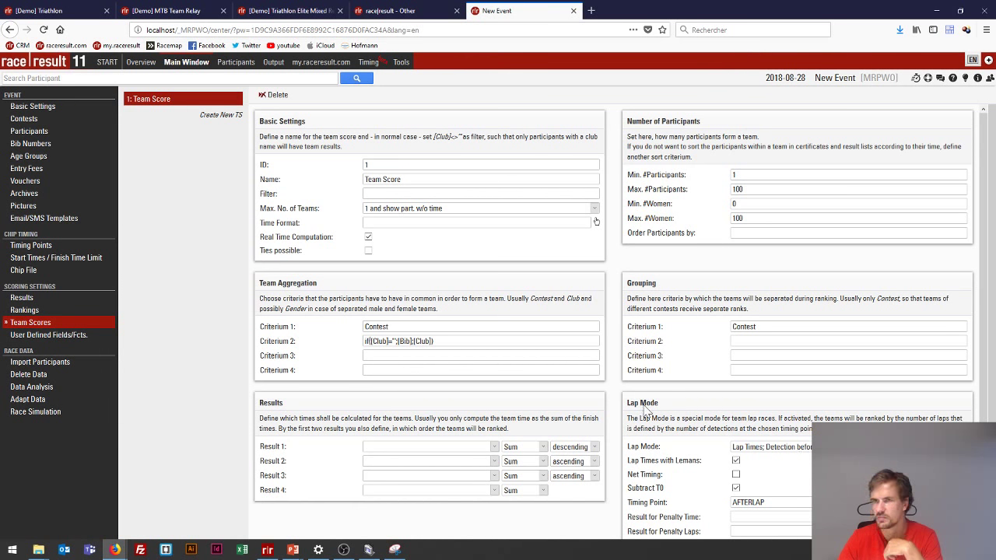
Step: Add a participant with bib 1, entering a first name, Contest 1 and the club race result
left_click(235, 62)
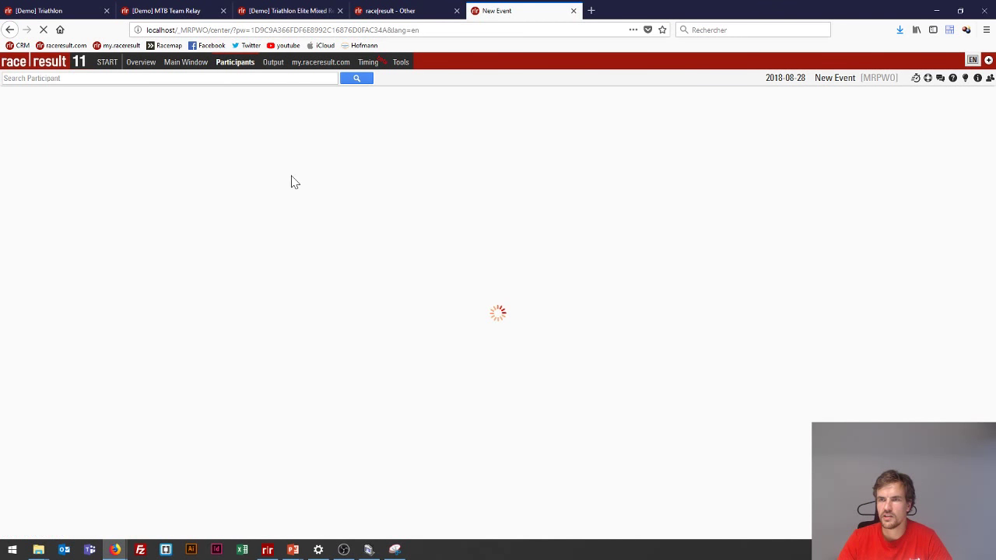
left_click(49, 107)
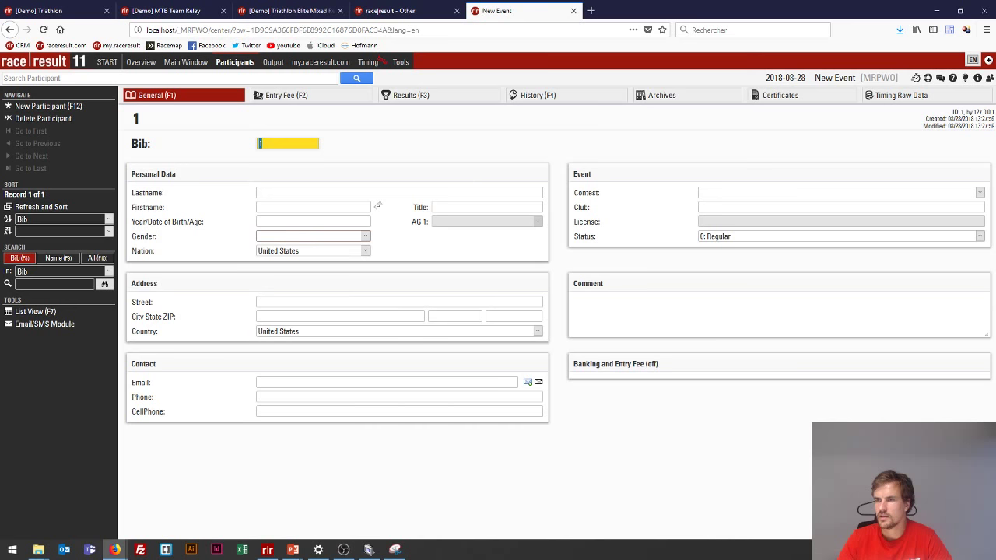
left_click(311, 207)
type("Ugo")
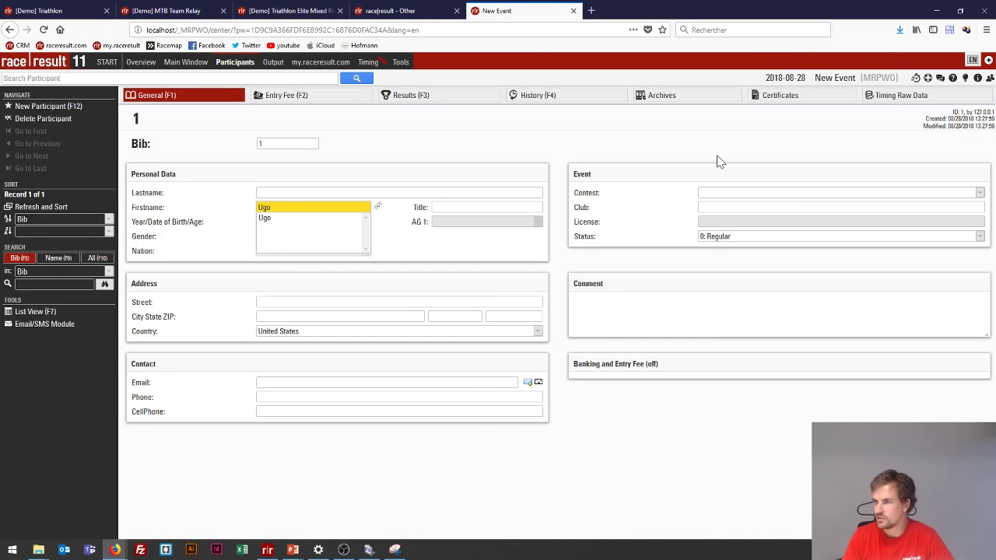
left_click(743, 195)
left_click(739, 209)
key("Tab")
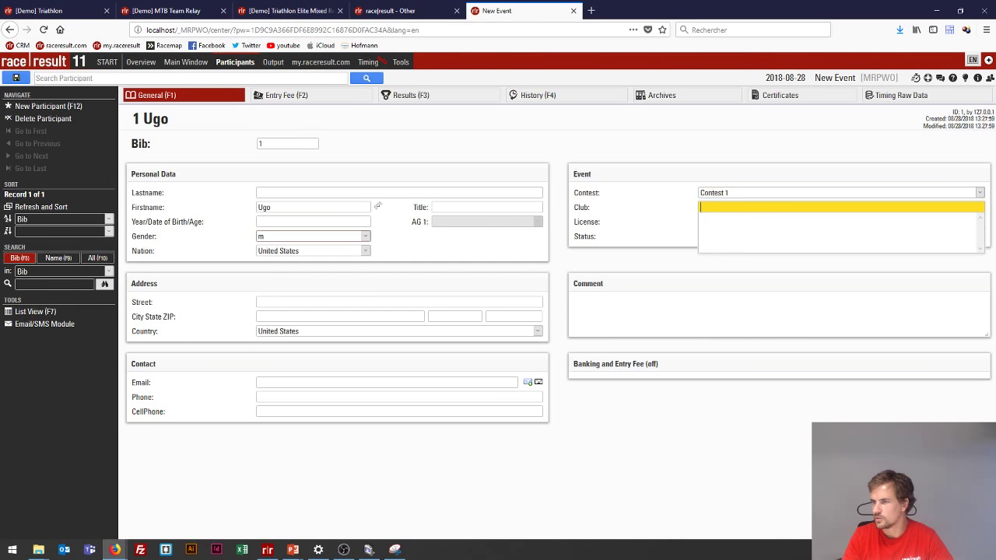
type("race resul")
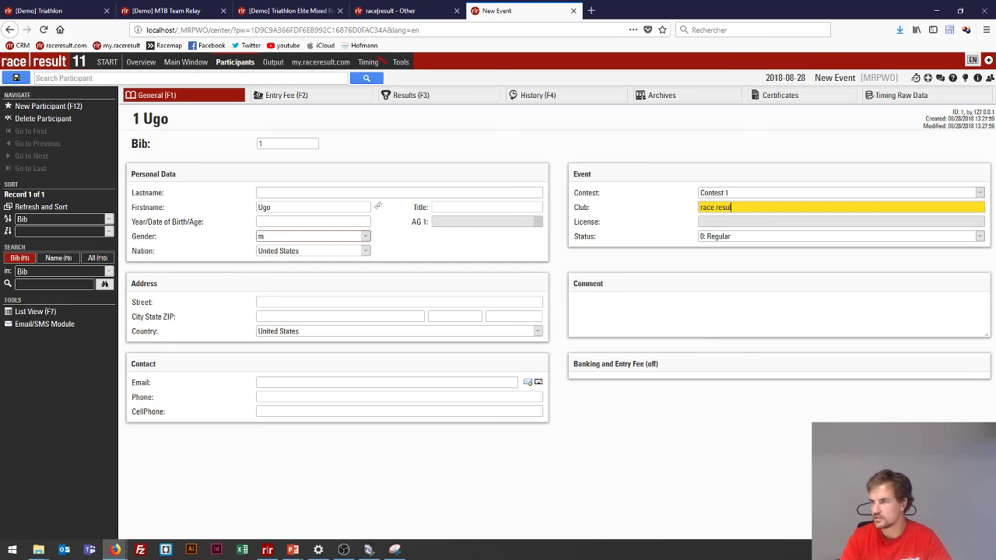
type("t")
left_click(656, 202)
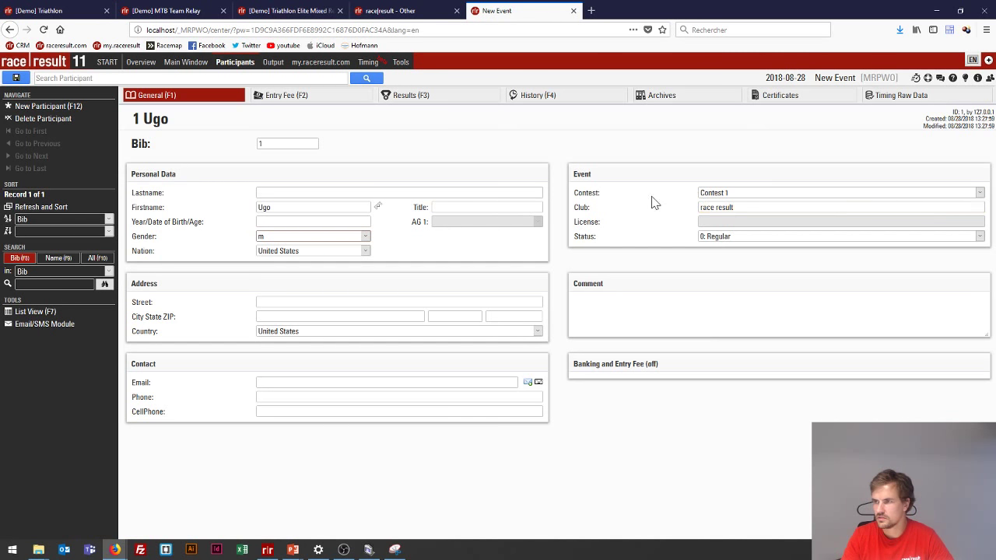
Step: Add a participant with bib 2, entering a first name, Contest 1 and the club race result, and save without a gender
left_click(44, 105)
type("Elliot")
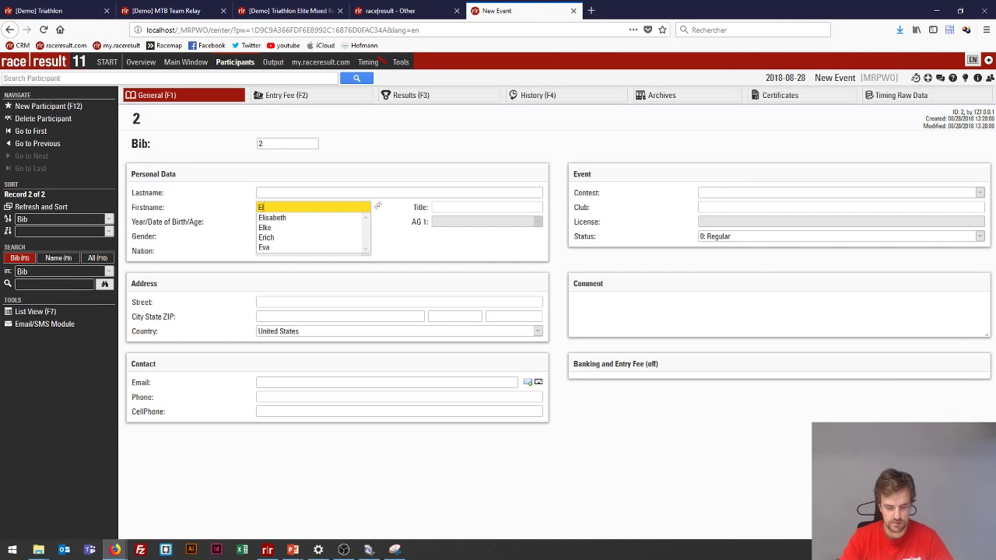
left_click(723, 193)
left_click(717, 219)
key("Tab")
type("r")
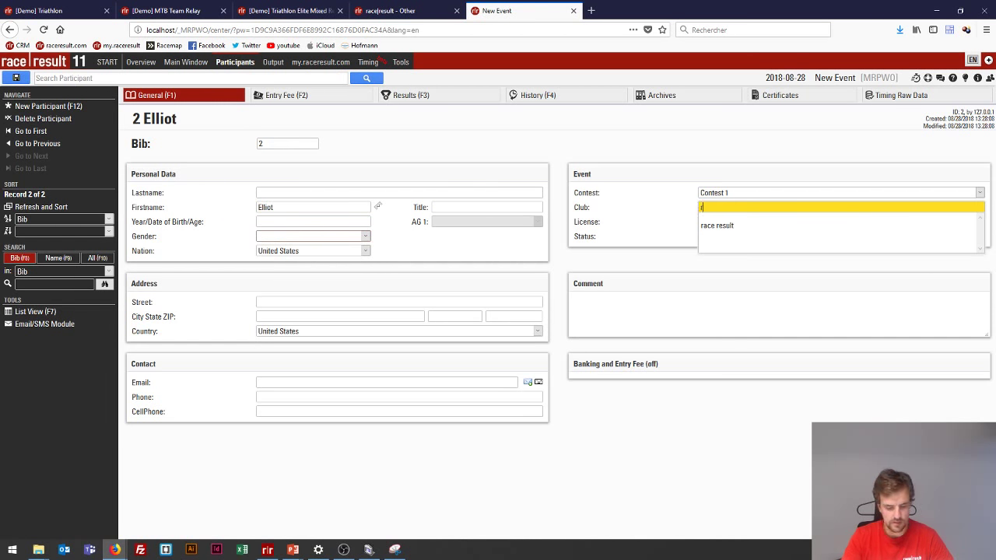
type("ace result")
key("Tab")
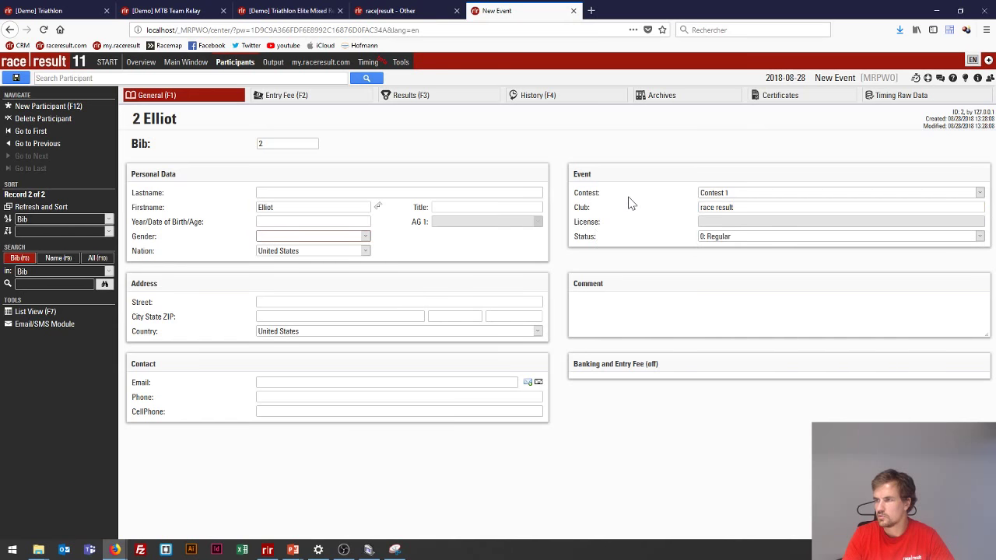
left_click(33, 103)
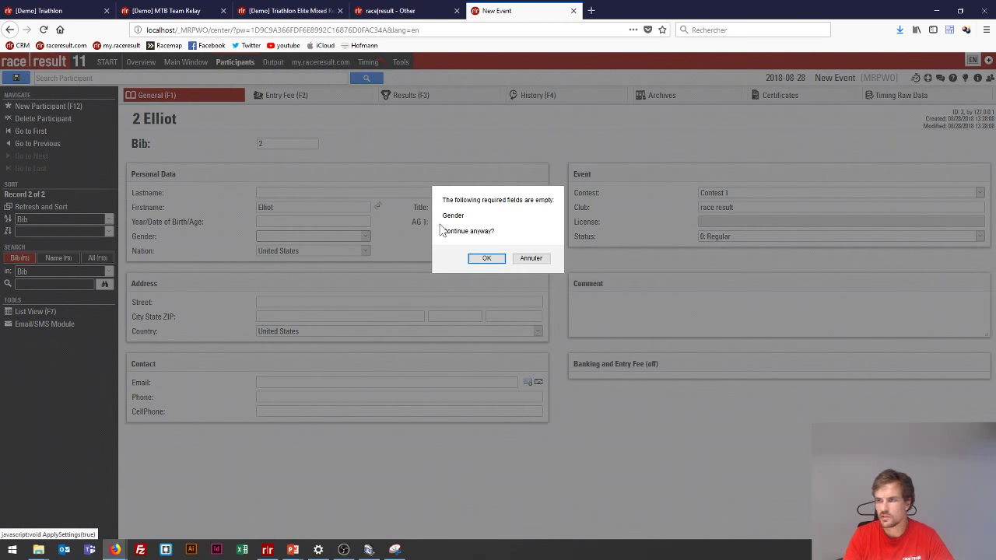
left_click(486, 258)
Step: Add a participant with bib 3, entering a first name, Contest 1 and the club race result, and save without a gender
left_click(45, 107)
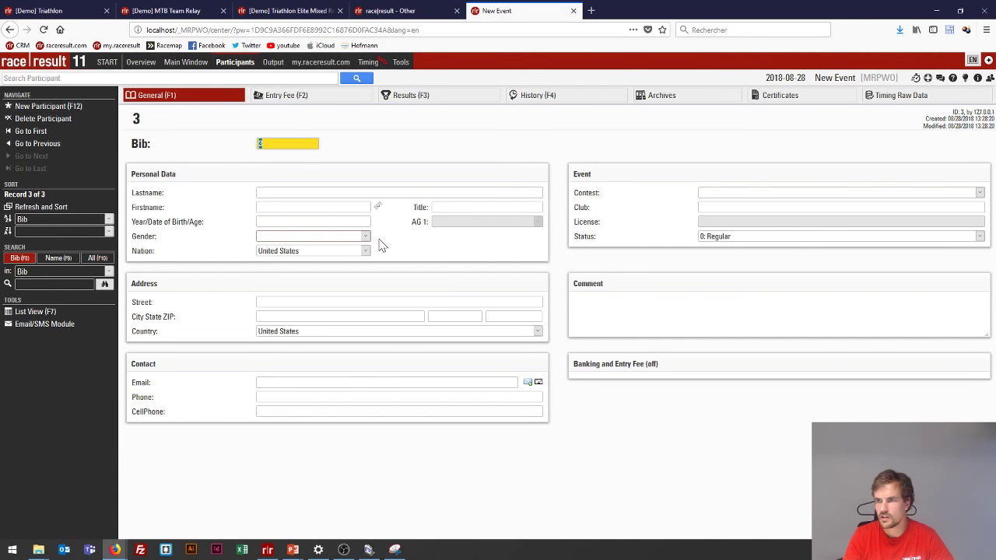
left_click(280, 207)
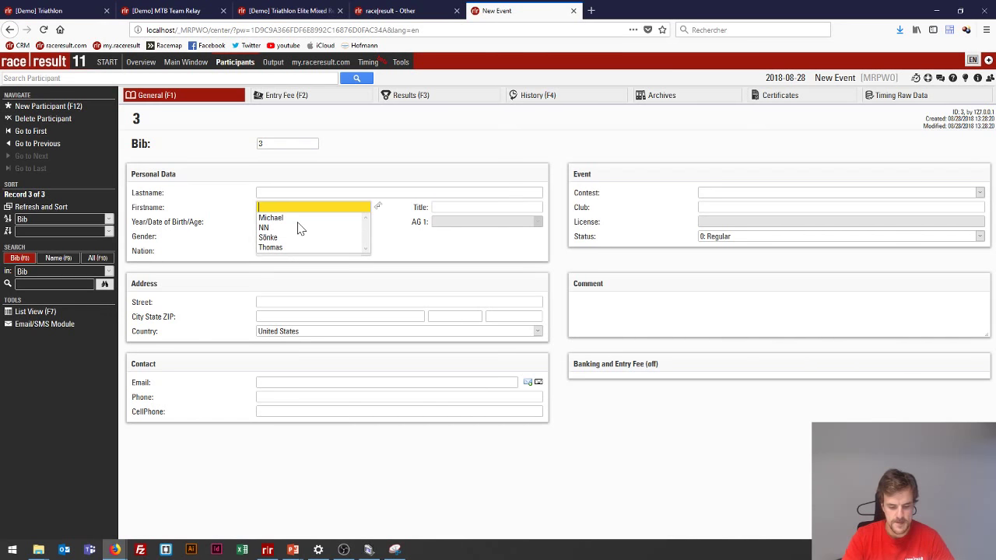
type("Stewart")
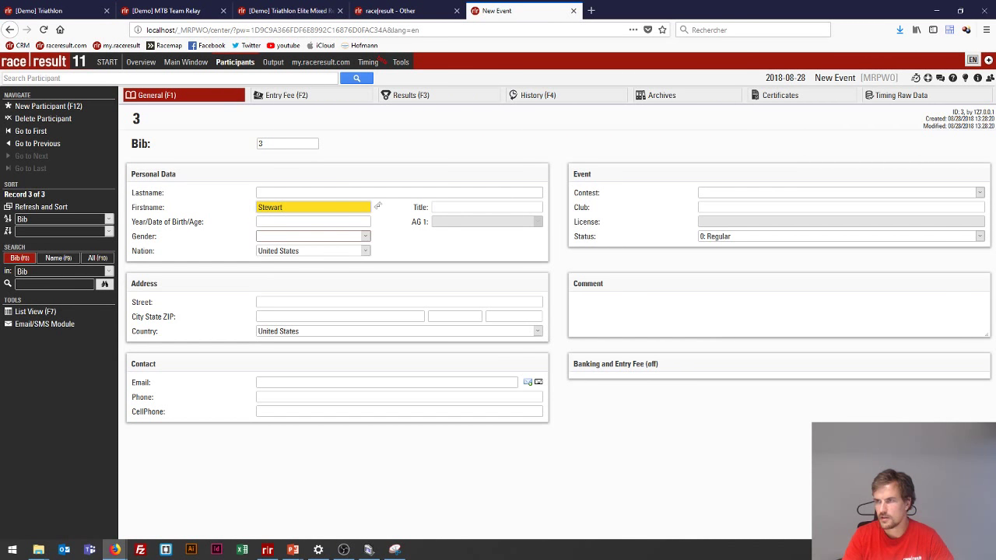
left_click(756, 193)
left_click(750, 217)
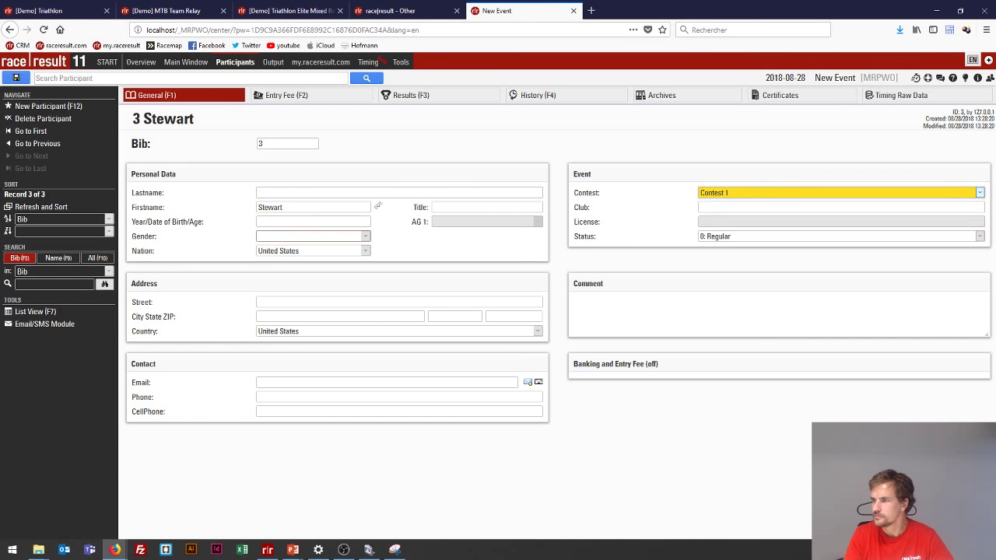
type("ra")
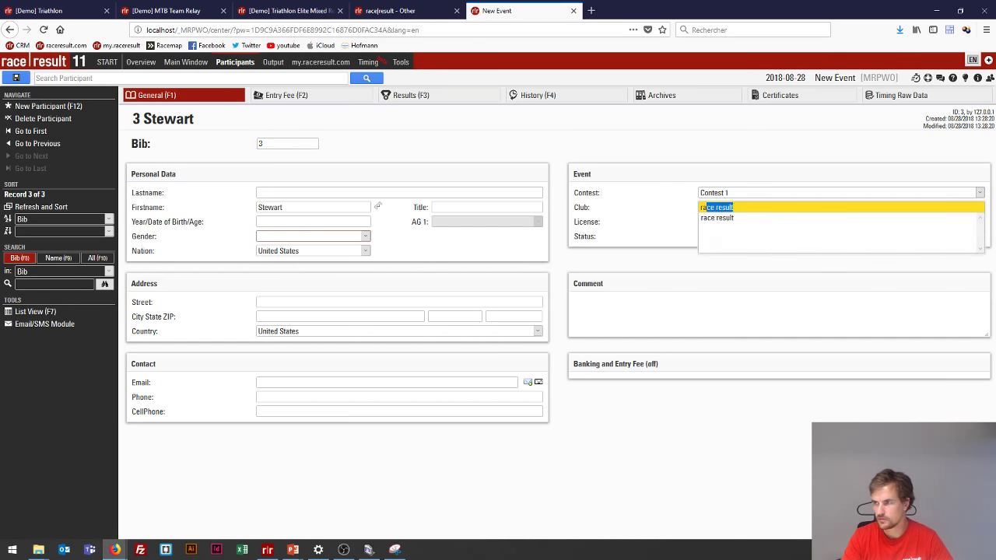
type("ceresu")
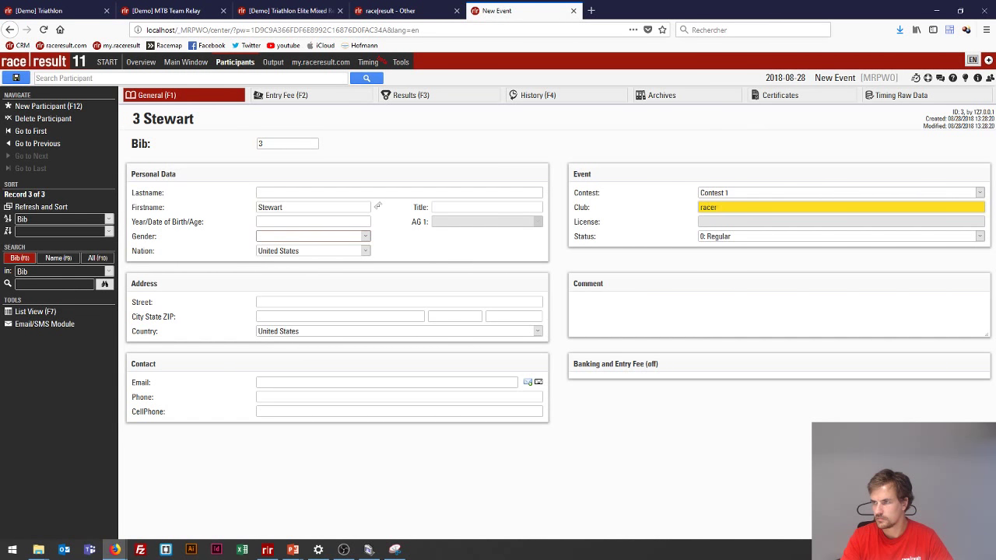
key("BackSpace")
type("result")
key("Return")
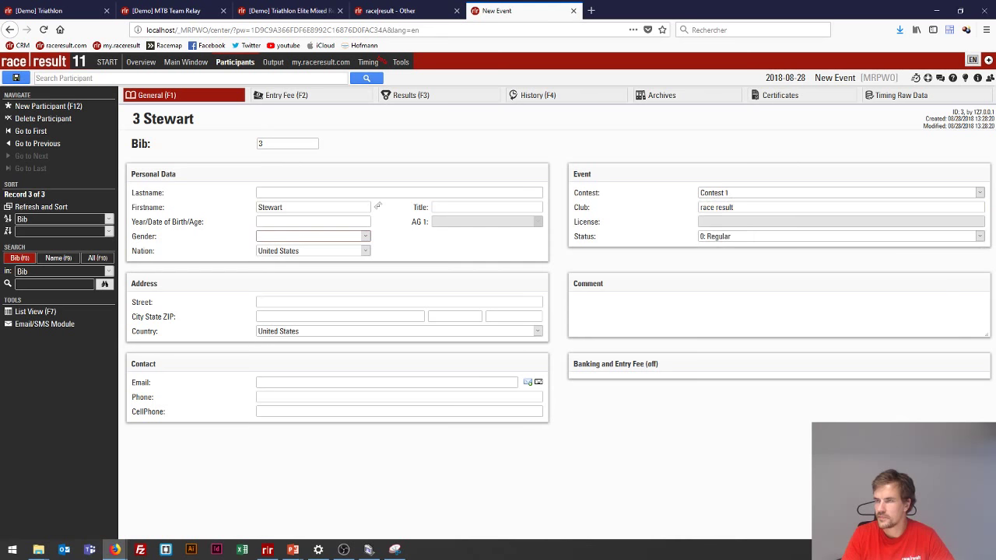
left_click(16, 78)
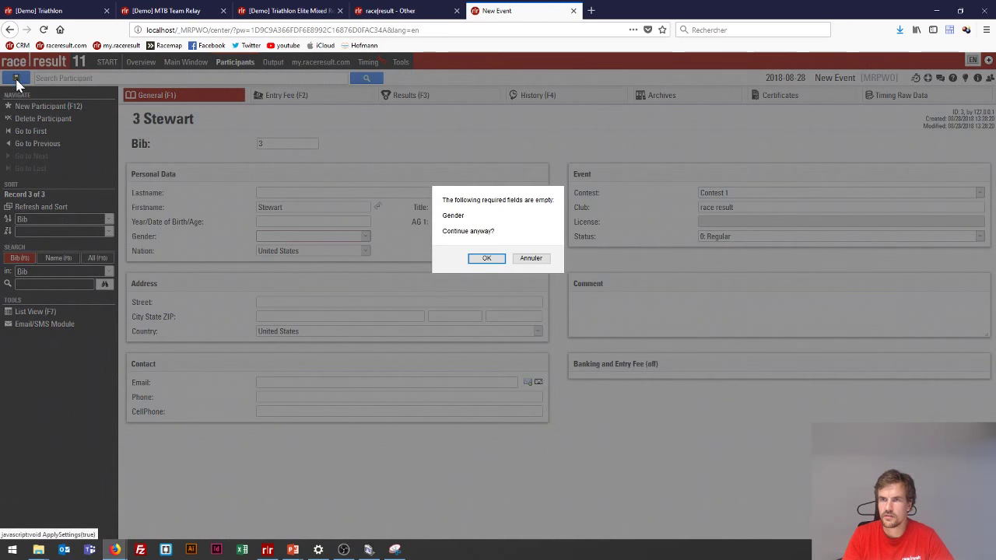
left_click(480, 259)
Step: Add a manual AFTERLAP raw data entry at 00:01:12.0 for the bib 3 participant
left_click(901, 95)
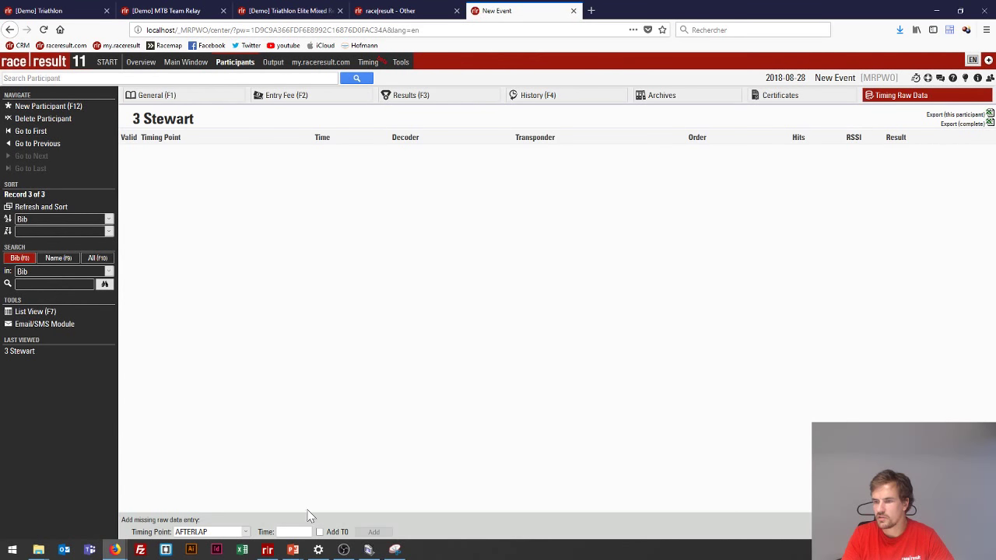
left_click(294, 531)
type("01")
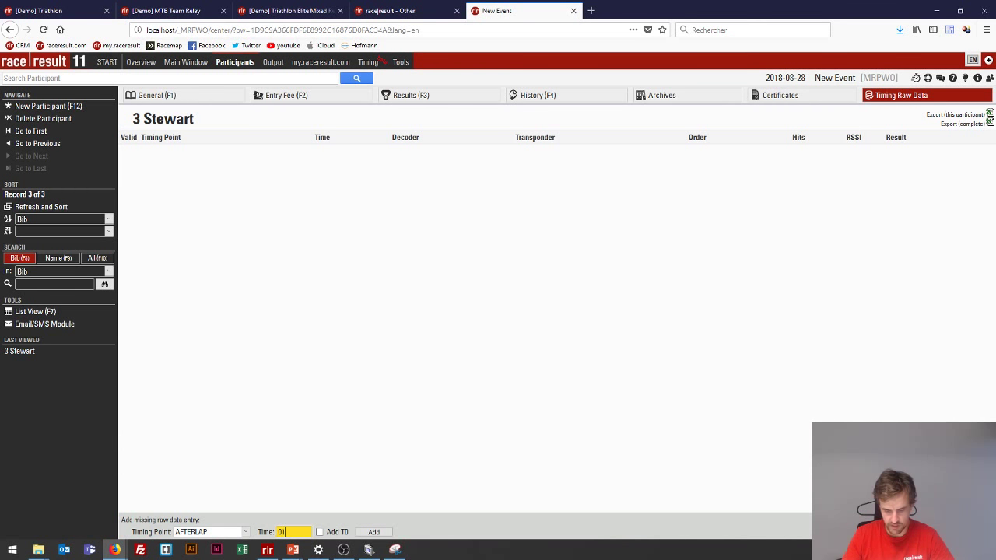
type(":12.0")
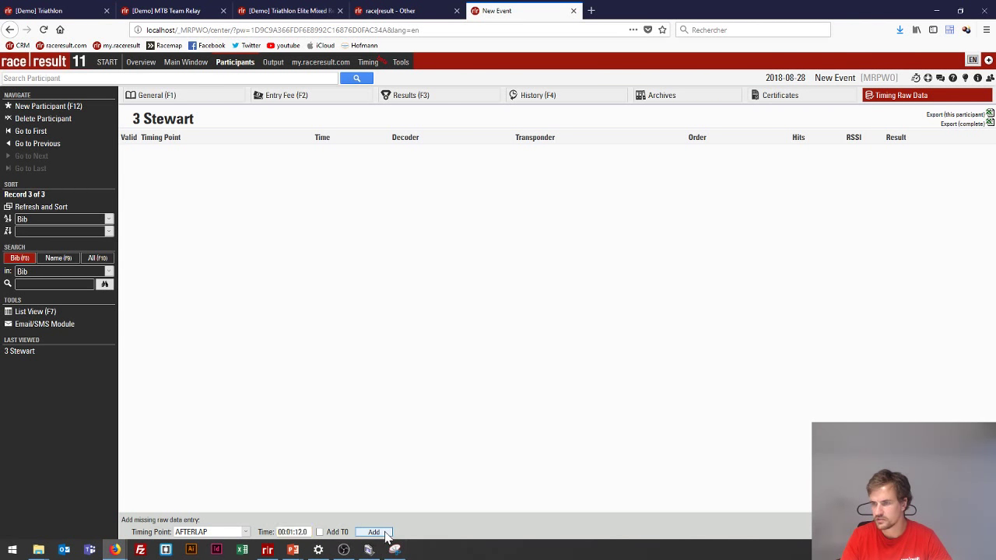
left_click(374, 532)
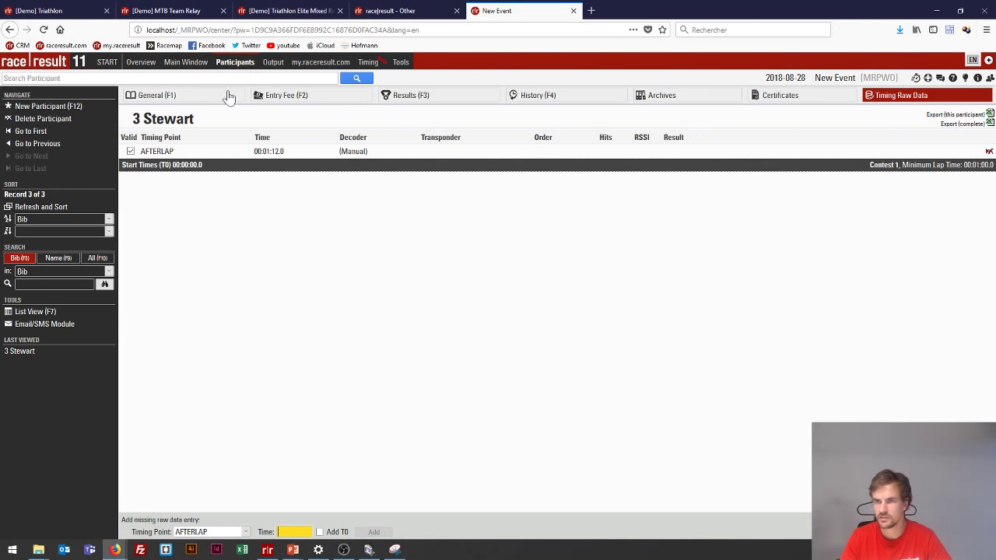
Step: Add a manual AFTERLAP raw data entry at 03:15 for the bib 1 participant
left_click(31, 131)
left_click(294, 531)
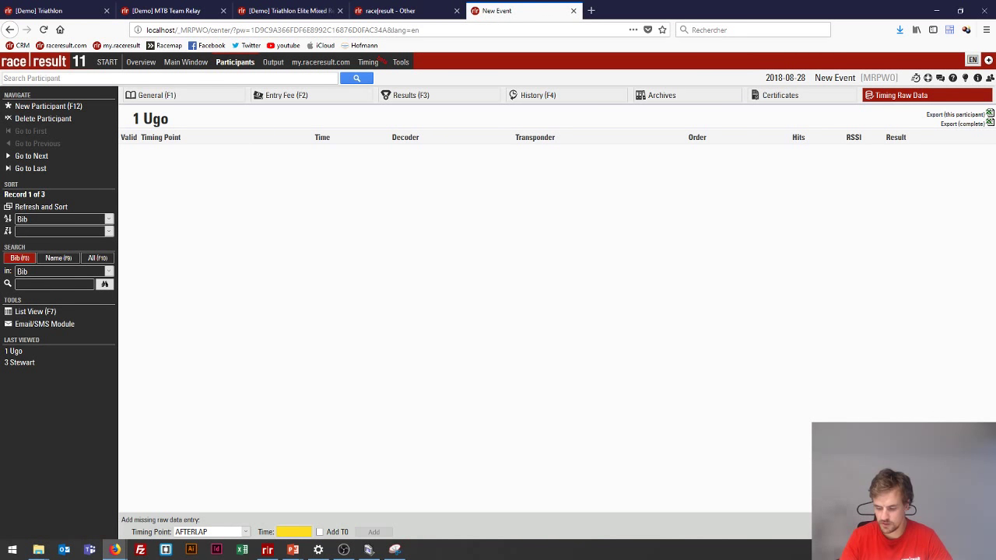
type("02")
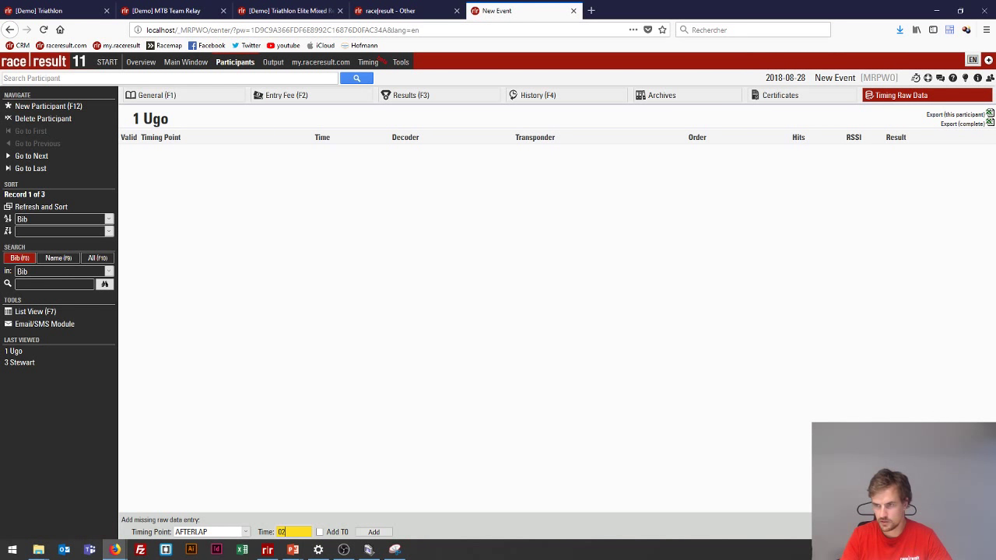
key("BackSpace")
key("BackSpace")
type("03")
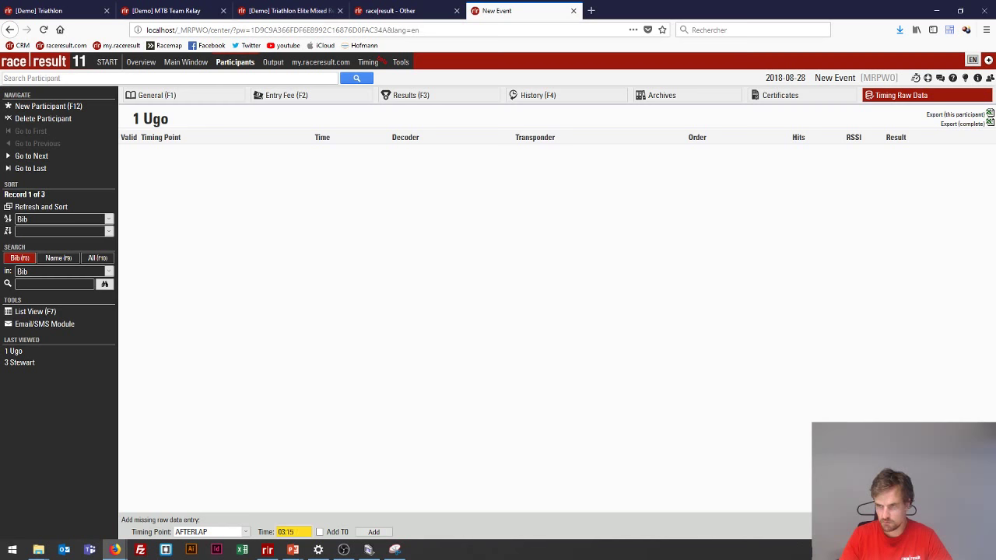
type(":15")
left_click(373, 531)
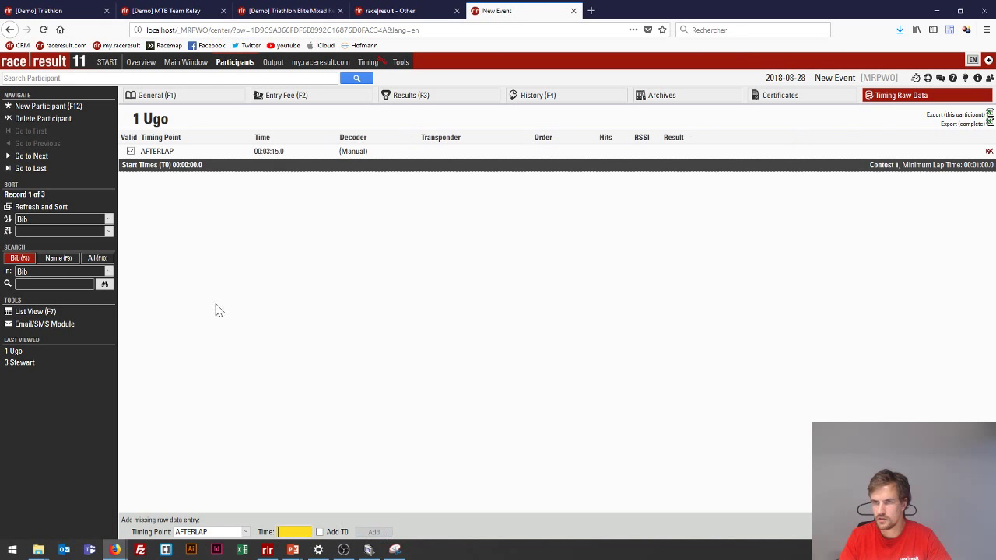
Step: Add a manual AFTERLAP raw data entry at 04:57 for the bib 2 participant
left_click(35, 157)
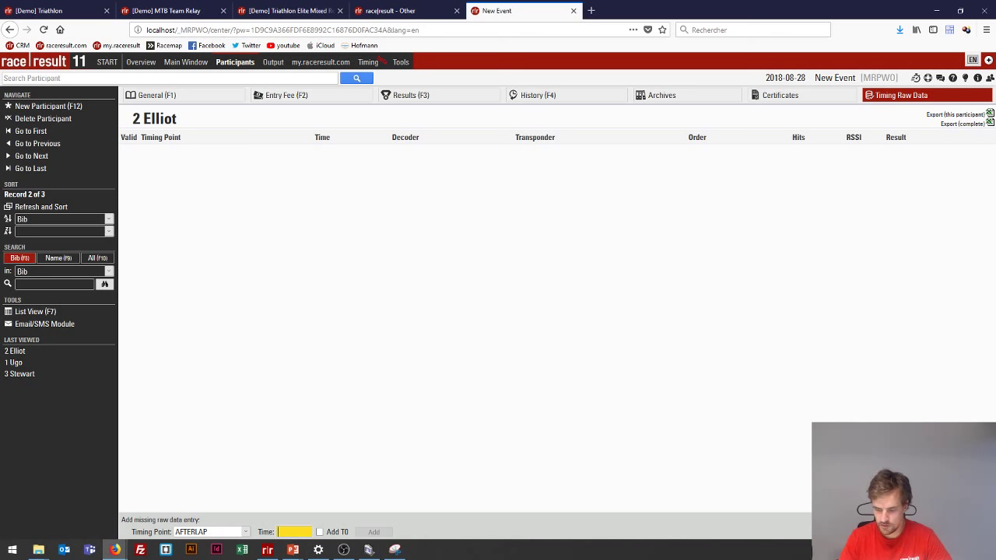
type("04:57")
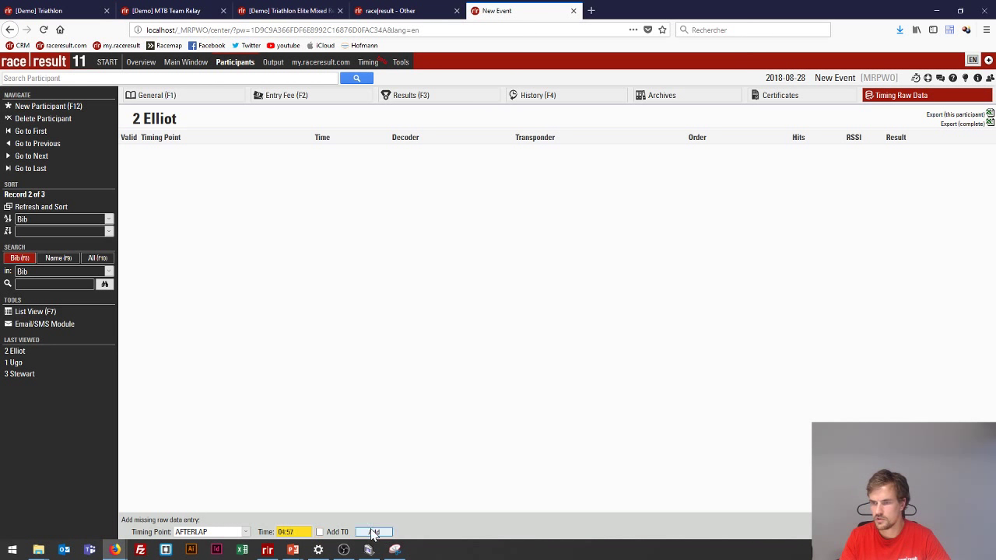
left_click(374, 532)
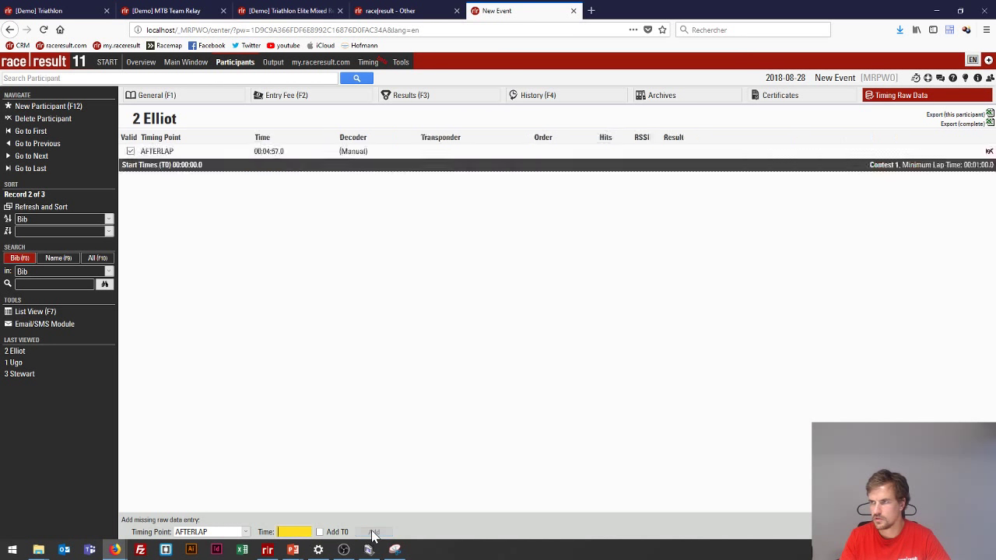
Step: View the Team Details result list to examine each team member's laps, stages and lap times
left_click(273, 62)
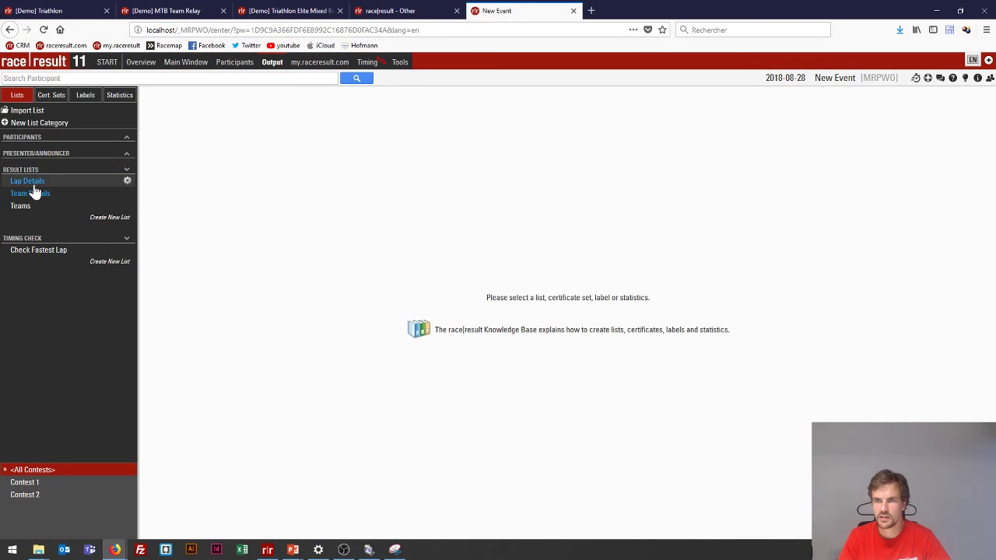
left_click(32, 198)
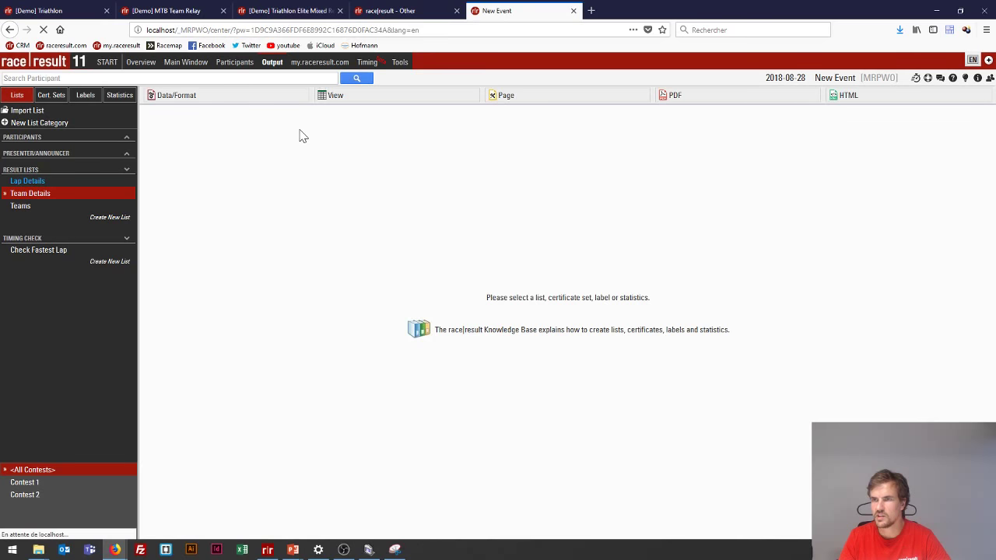
left_click(351, 96)
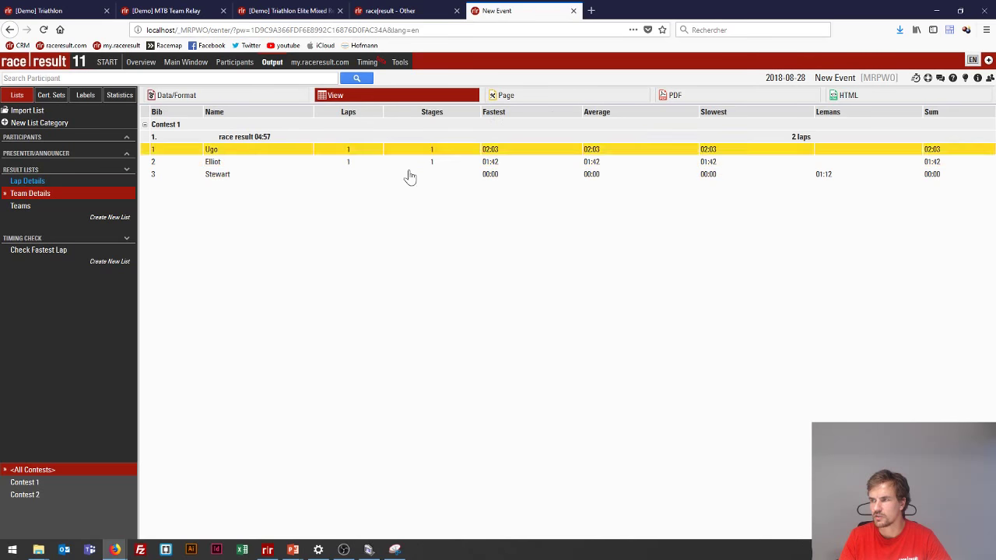
Step: Set the team score's lap mode to lap times with detection after, without Lemans lap times, and view the Team Details list again
left_click(185, 63)
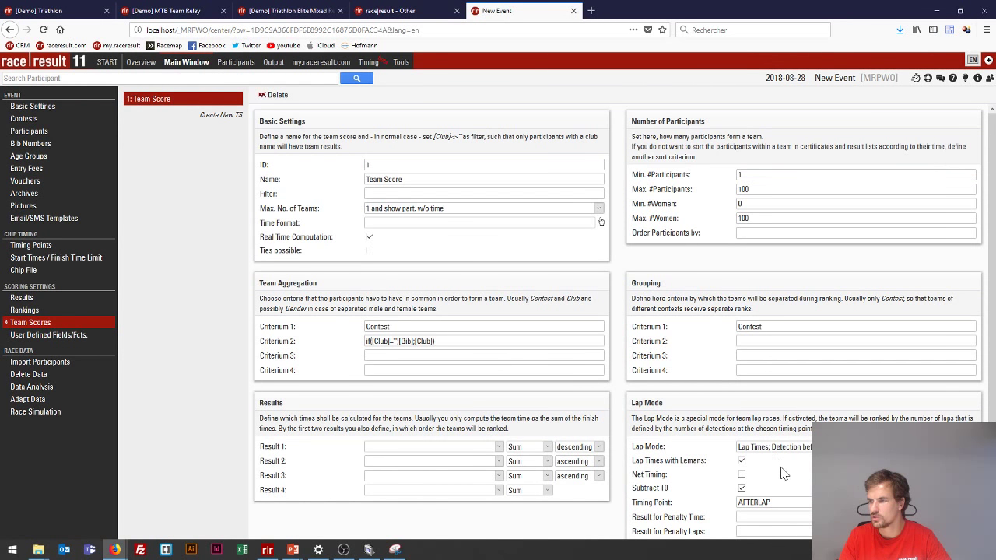
left_click(742, 460)
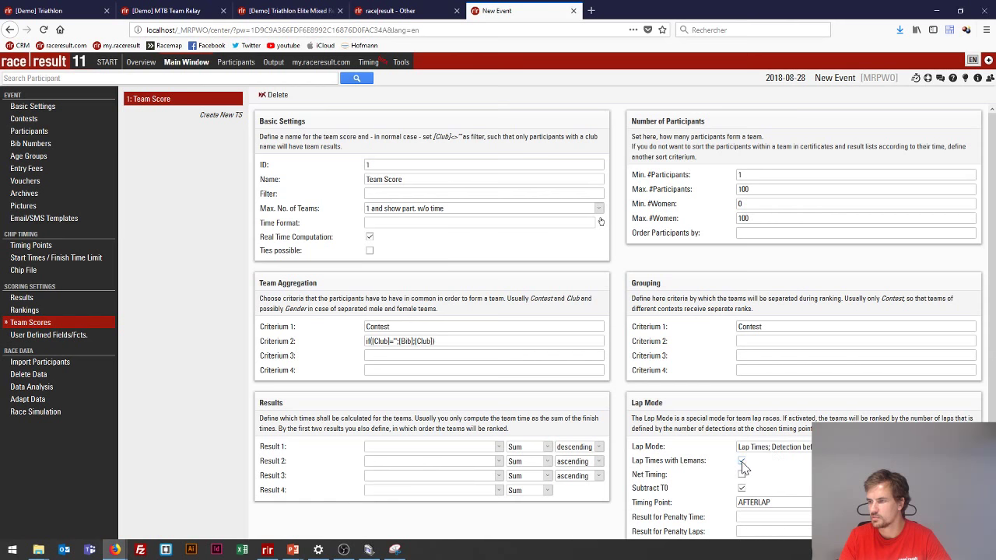
left_click(808, 449)
left_click(809, 458)
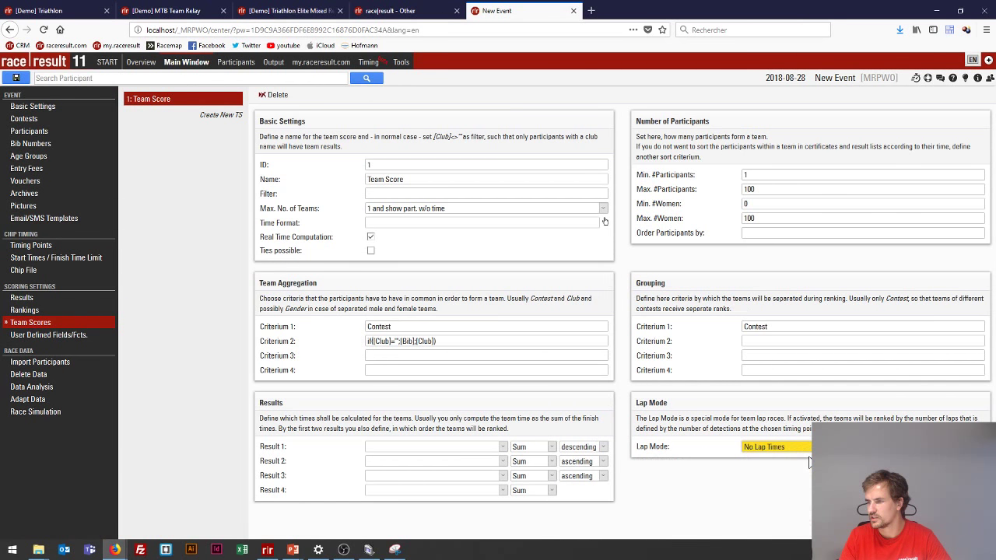
left_click(805, 447)
left_click(801, 484)
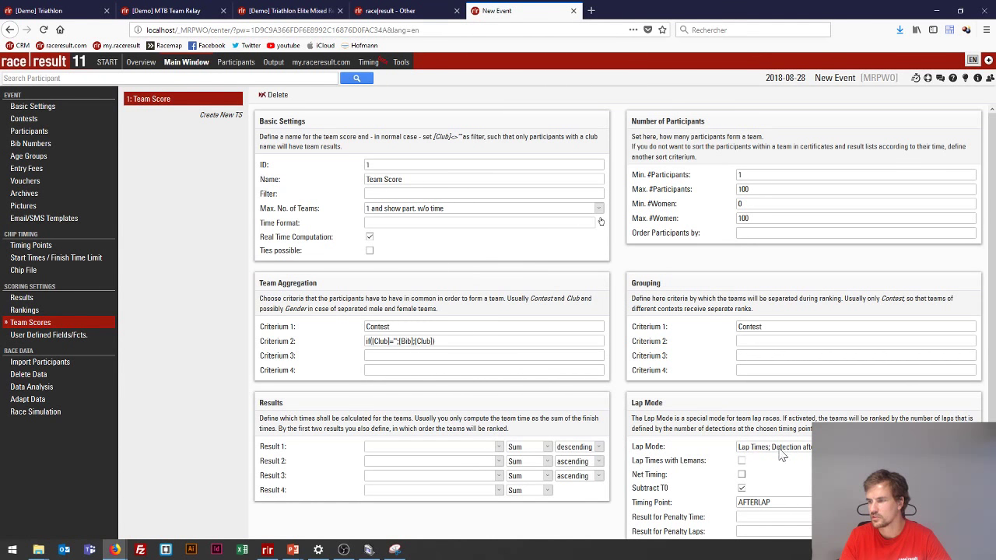
left_click(272, 62)
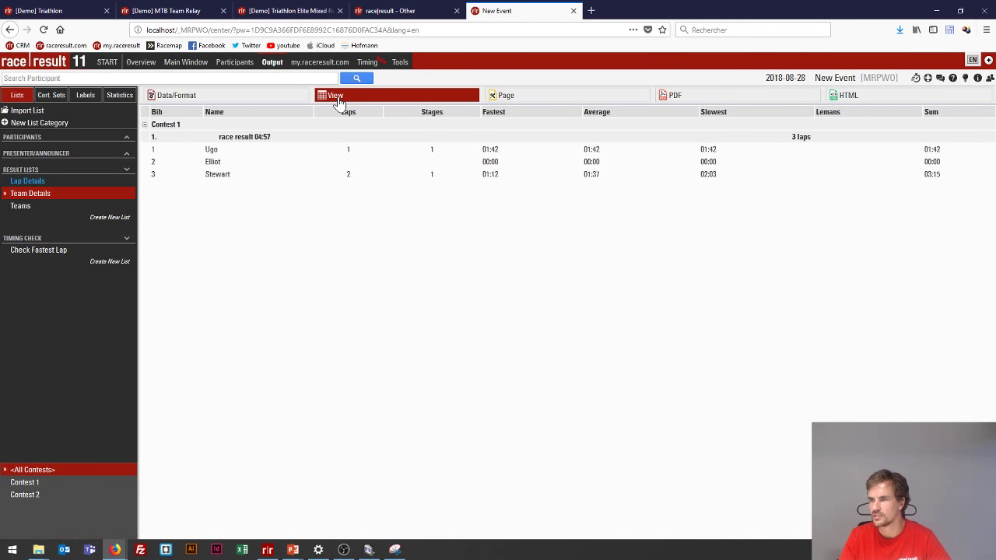